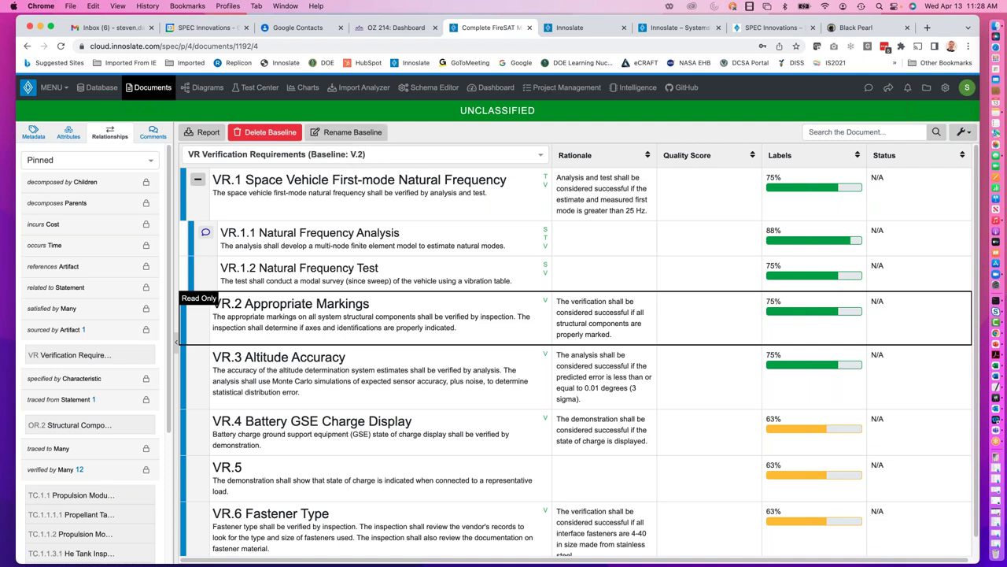
- View the report types offered for the V.2 baseline of VR Verification Requirements and leave the report options without generating one
left_click(206, 132)
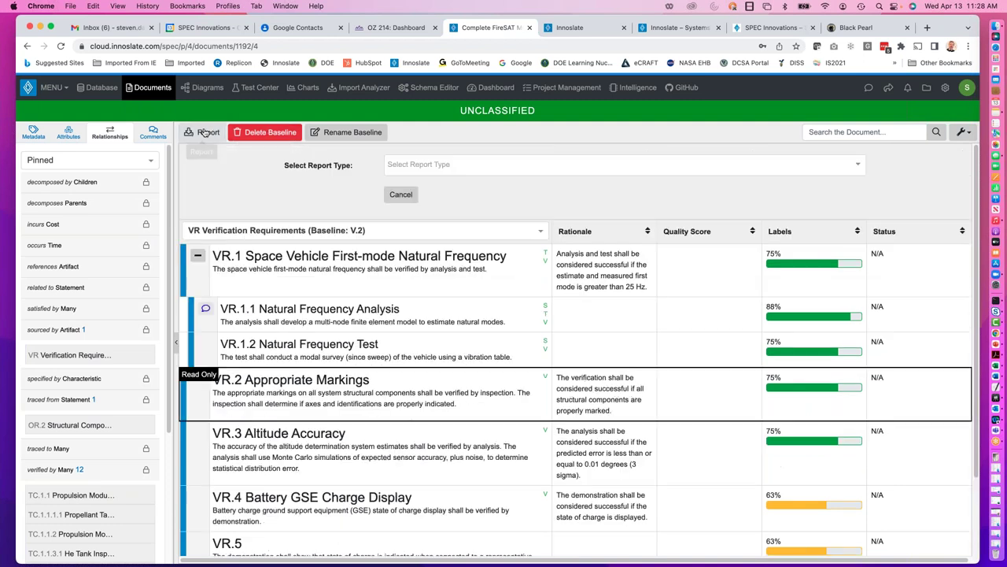
left_click(424, 167)
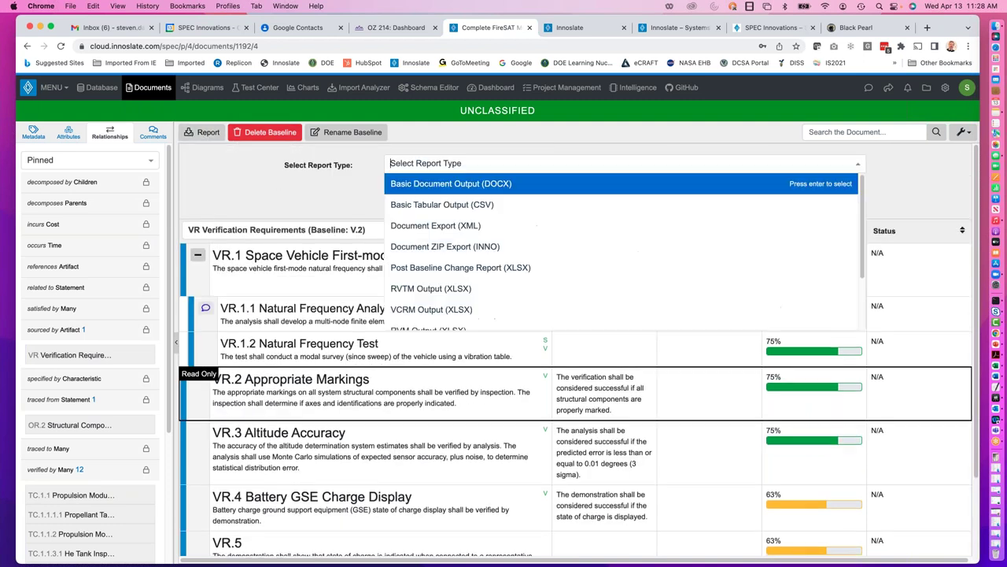
left_click(437, 246)
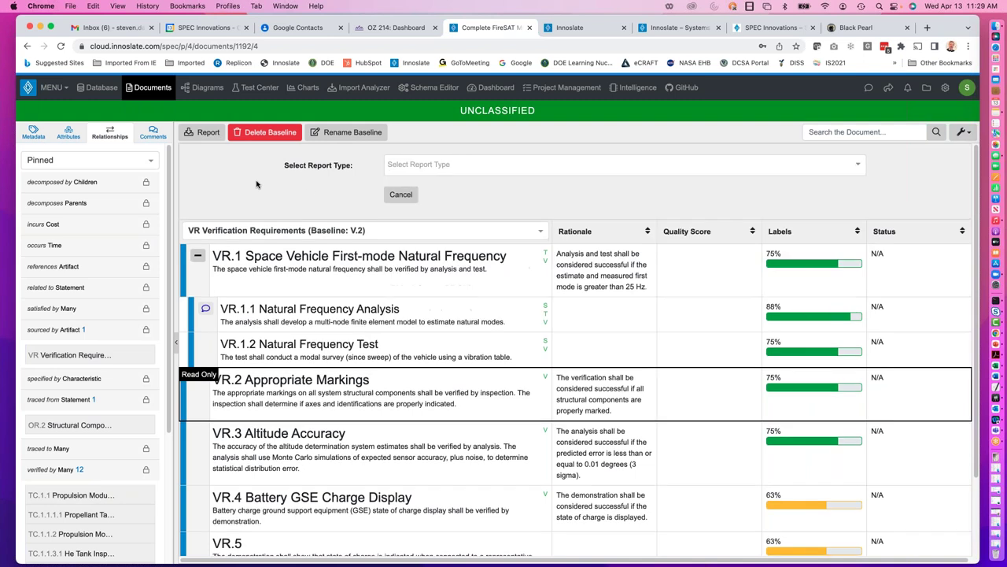
left_click(401, 195)
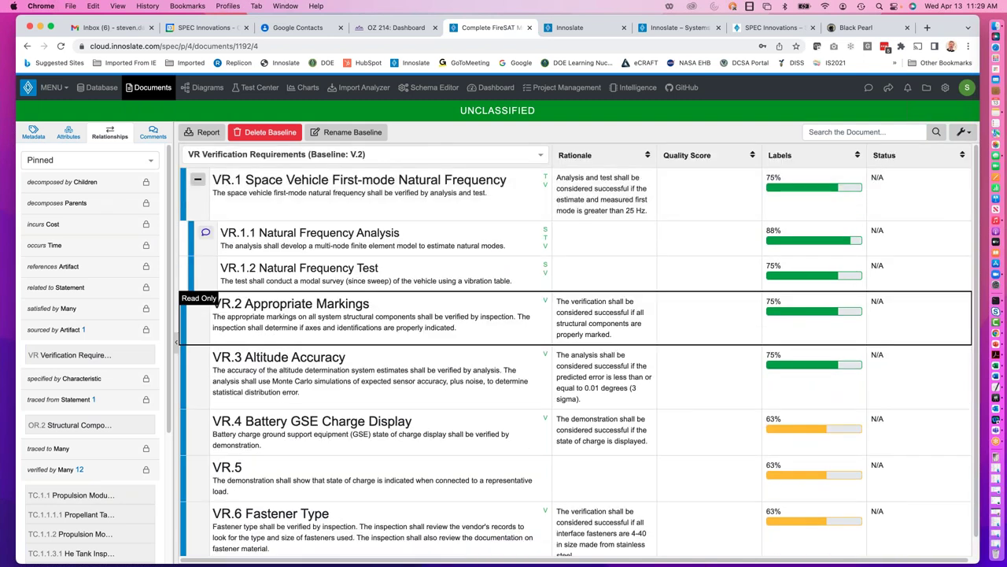
- Switch to the current VR Verification Requirements document and inspect the quality attributes of VR.1.2 Natural Frequency Test
left_click(354, 156)
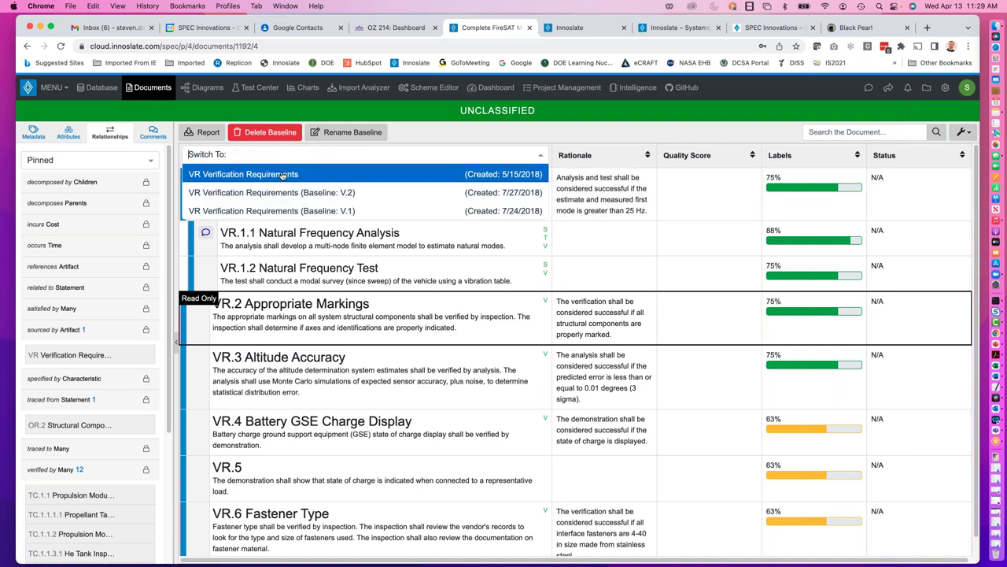
left_click(282, 174)
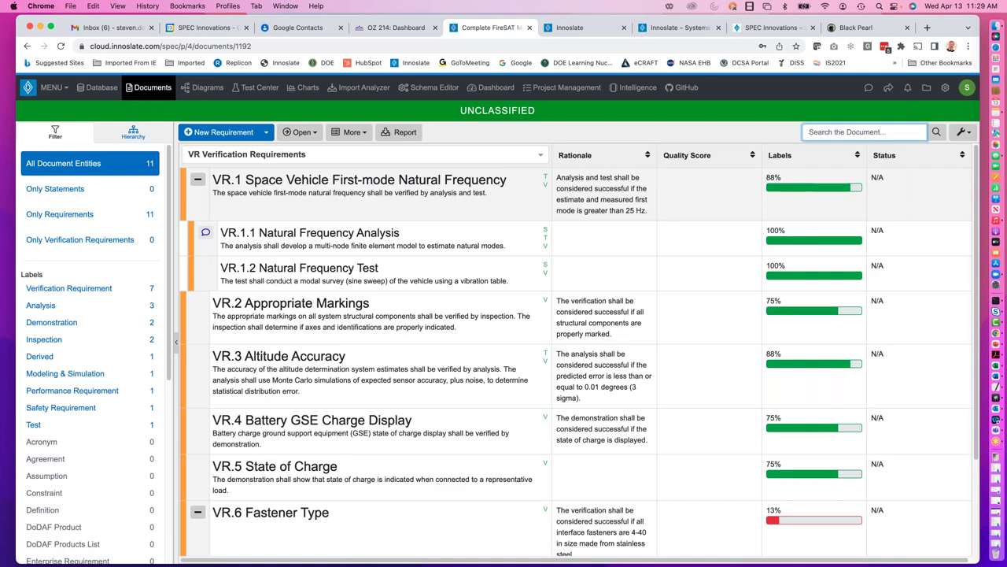
left_click(261, 269)
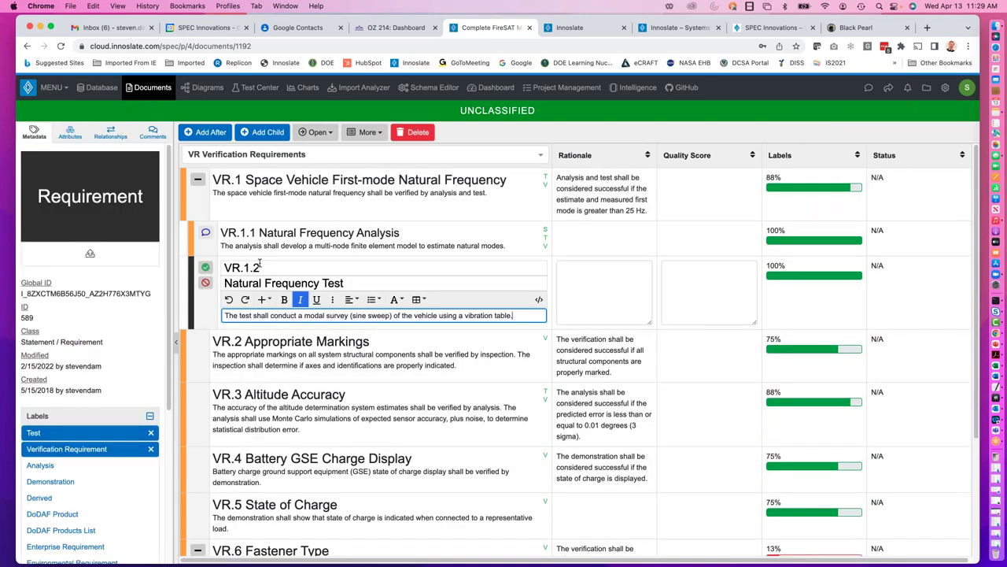
left_click(69, 134)
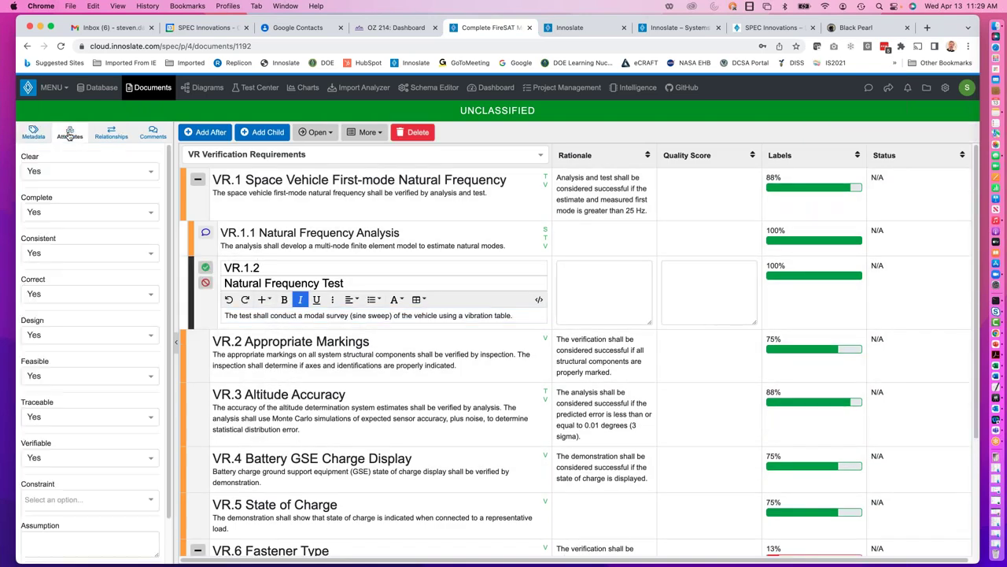
left_click(148, 173)
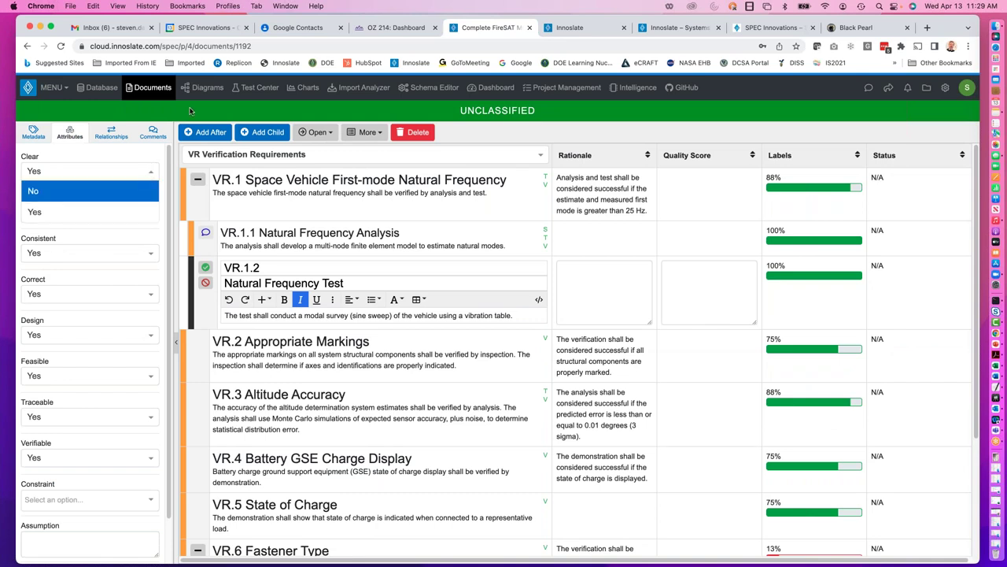
left_click(148, 169)
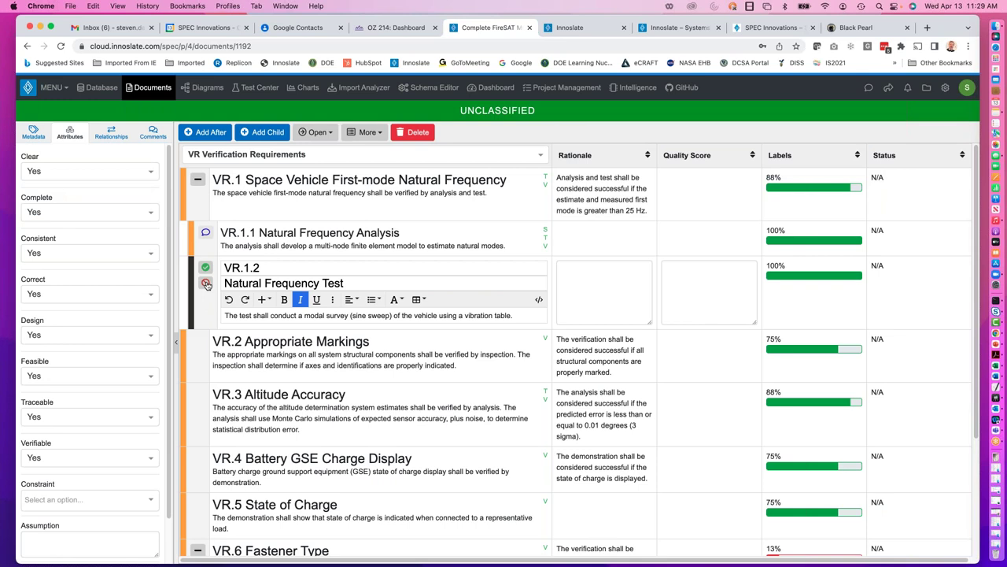
left_click(179, 170)
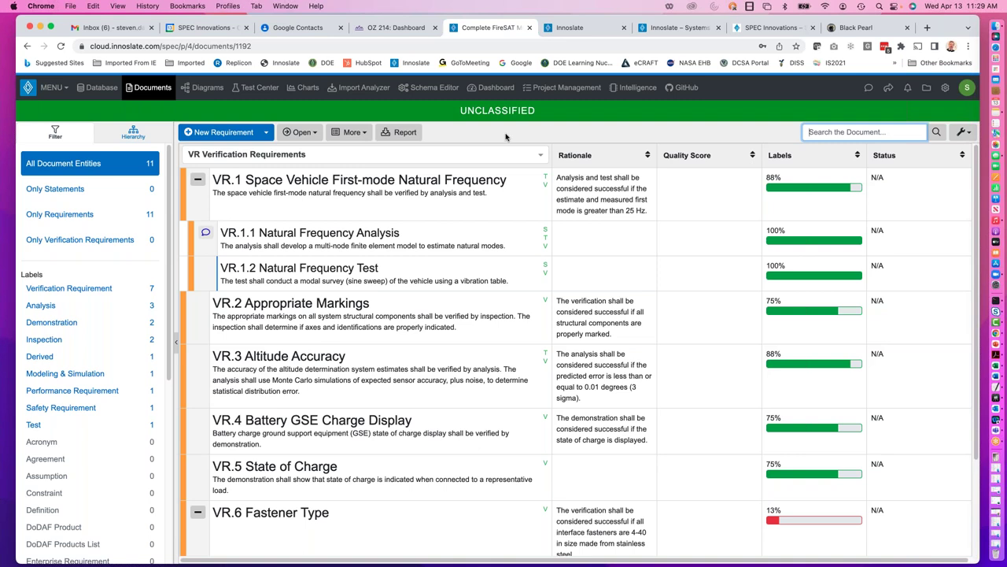
- In the schema's Risk workflow, add a Resolved transition to the Open status and view its permission and notification choices
left_click(425, 92)
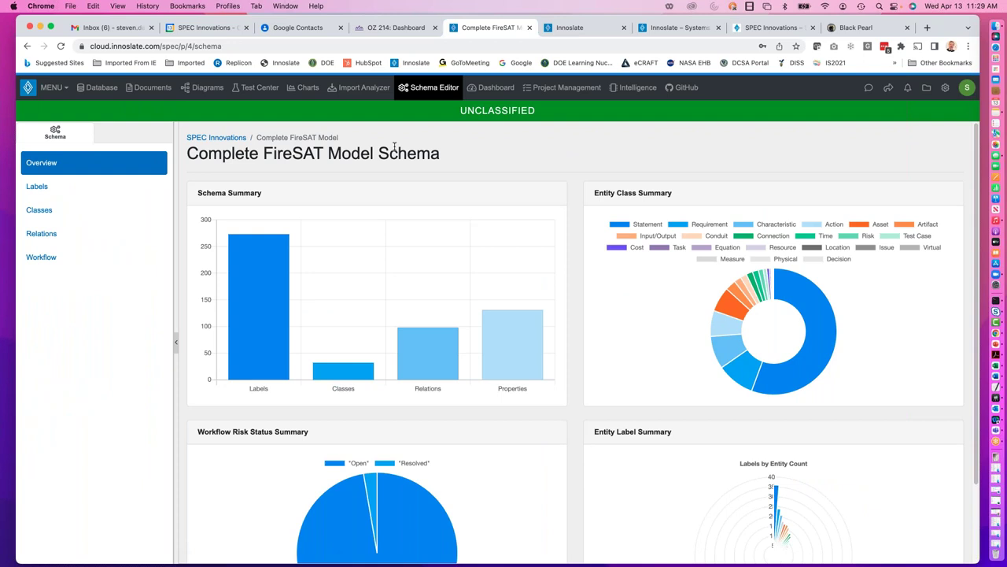
left_click(37, 259)
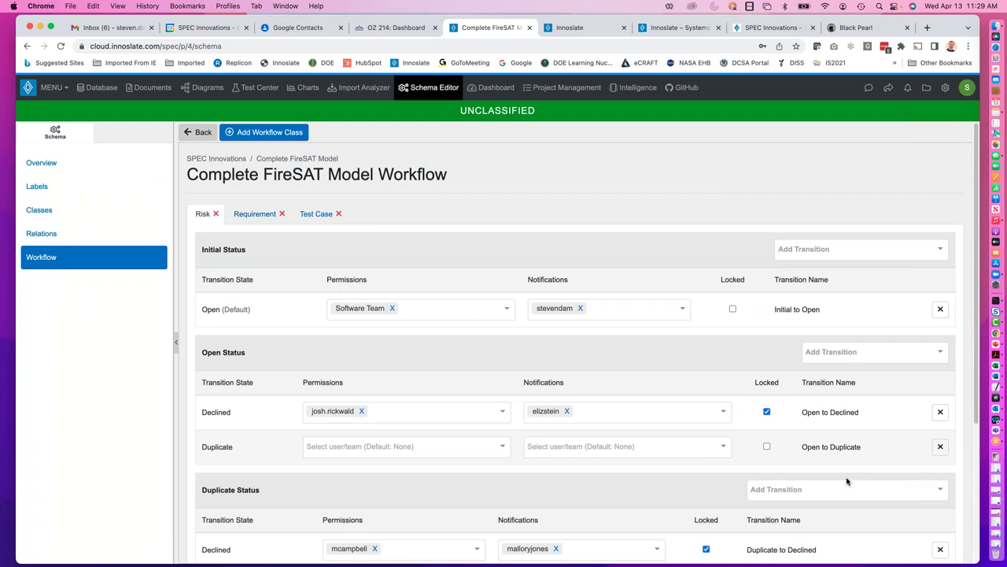
left_click(939, 355)
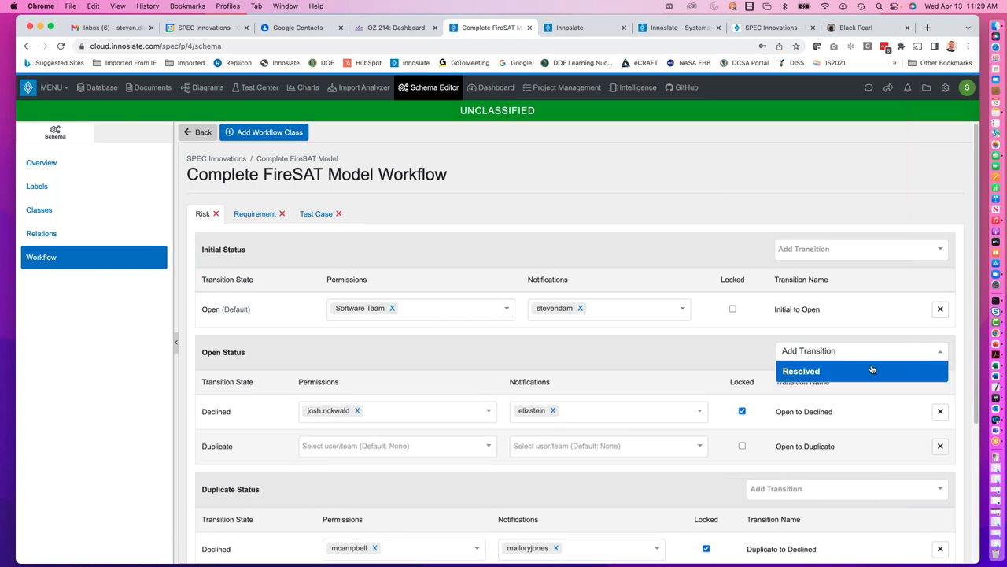
left_click(813, 373)
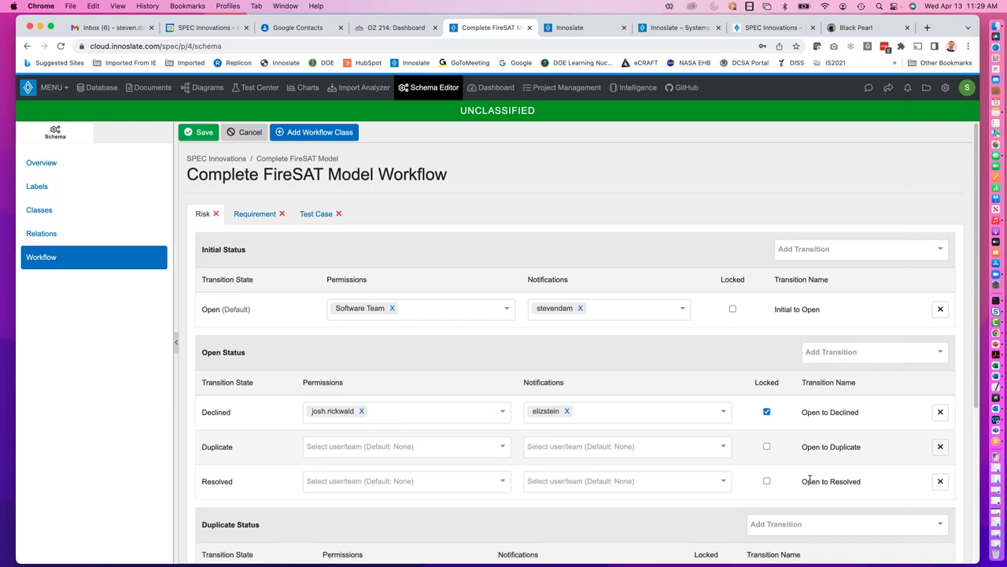
left_click(337, 481)
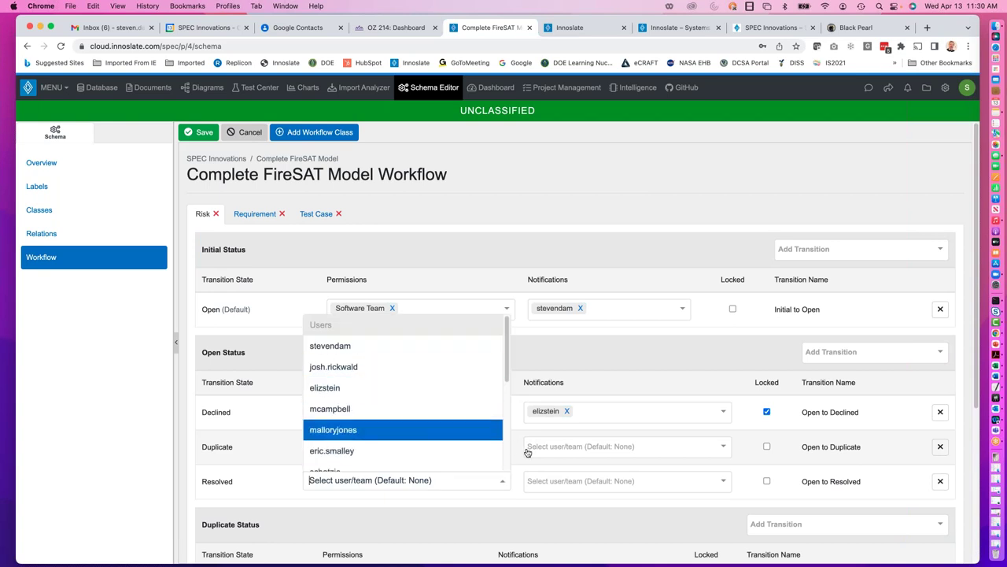
left_click(542, 481)
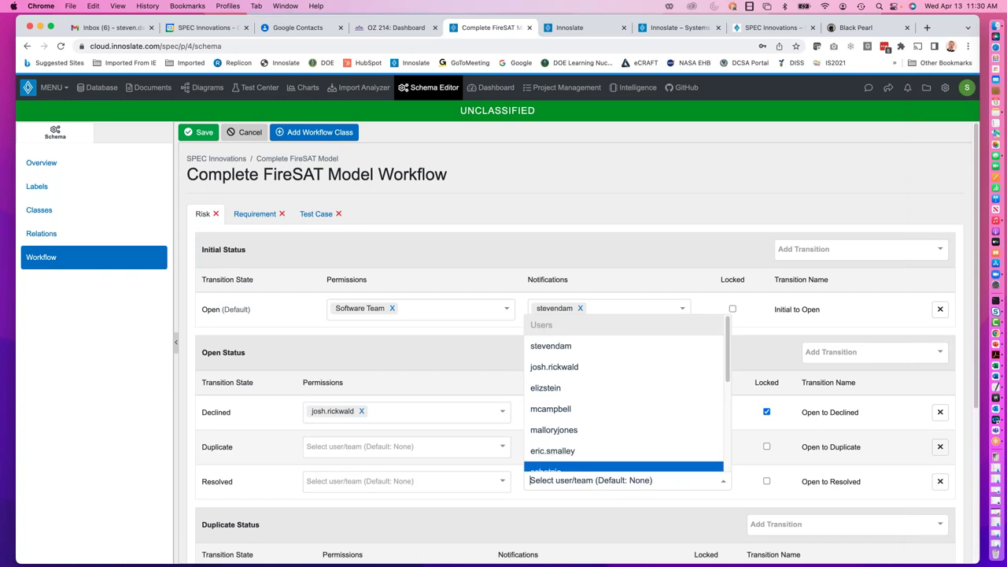
left_click(886, 486)
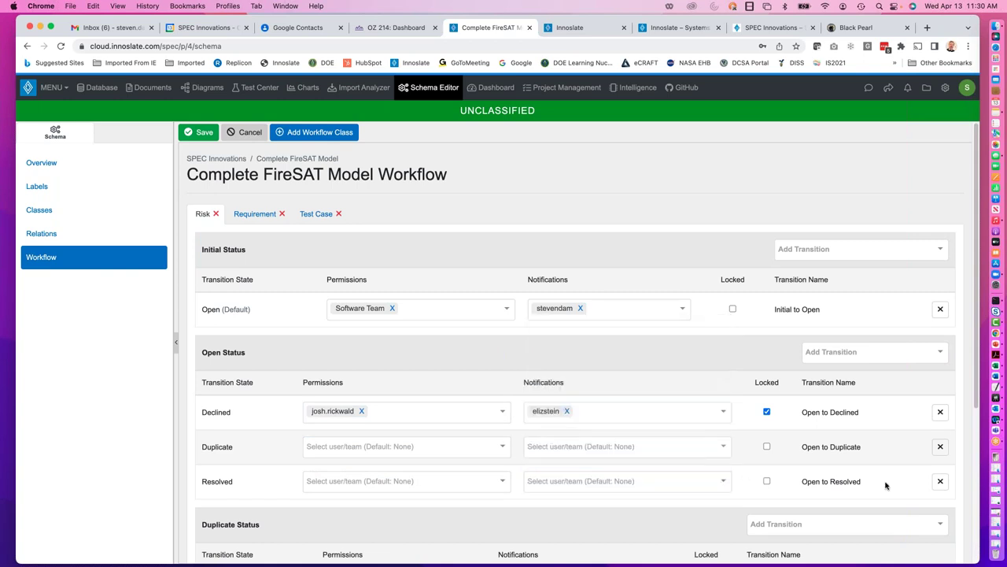
- Remove the Open to Resolved transition, look over the Risk workflow's statuses, and discard the workflow changes
left_click(940, 482)
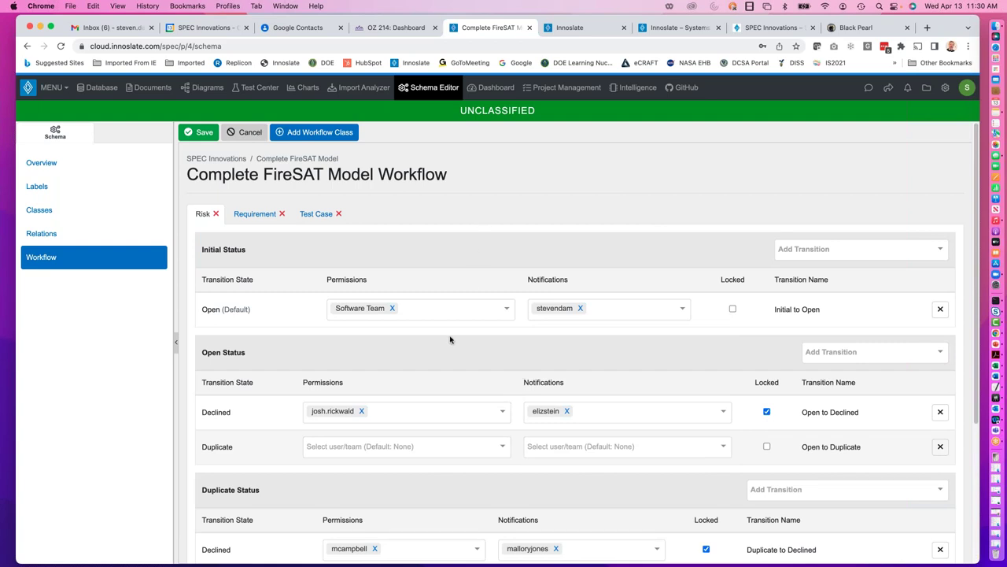
scroll(451, 339, "down", 4)
scroll(451, 339, "down", 1)
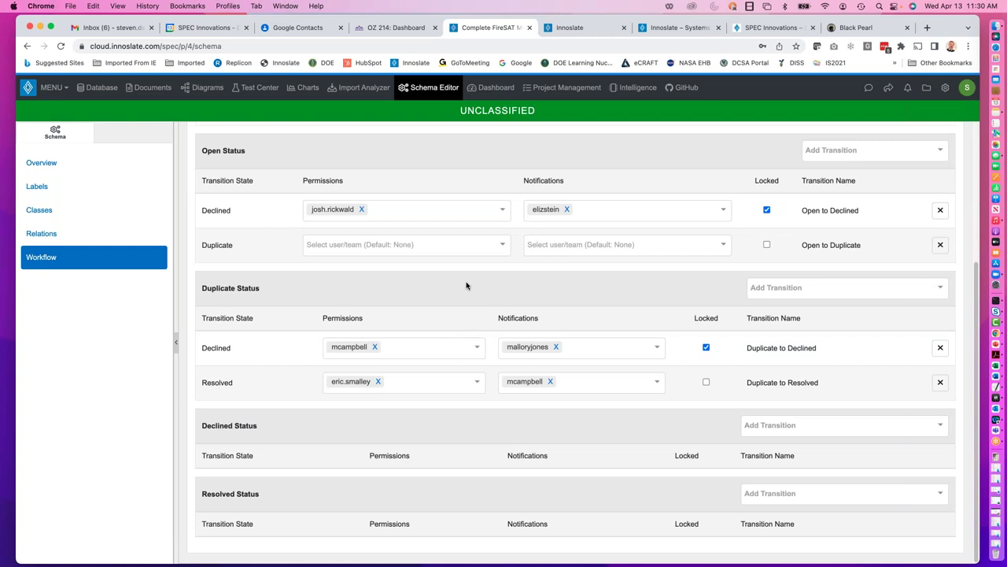
scroll(468, 286, "up", 5)
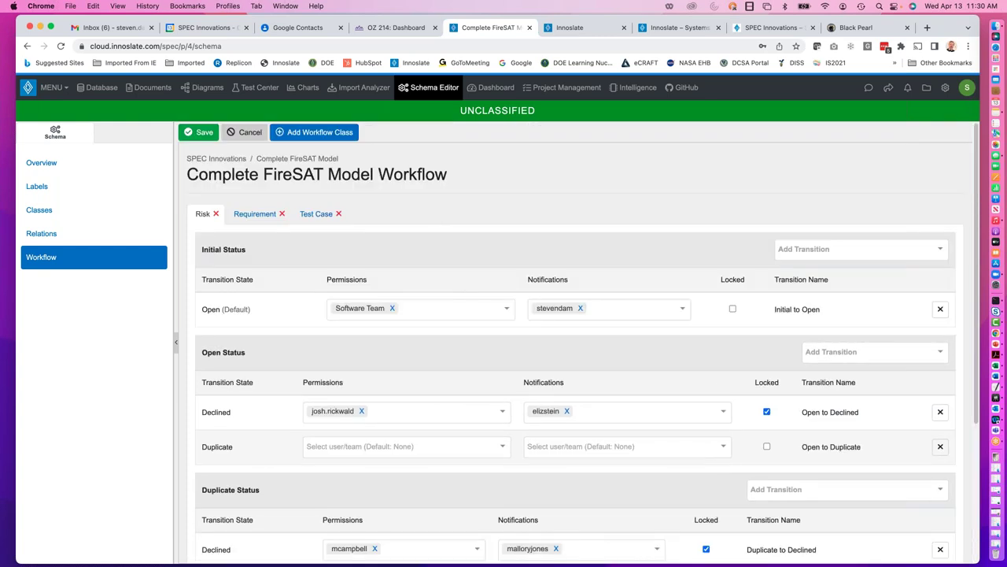
left_click(243, 131)
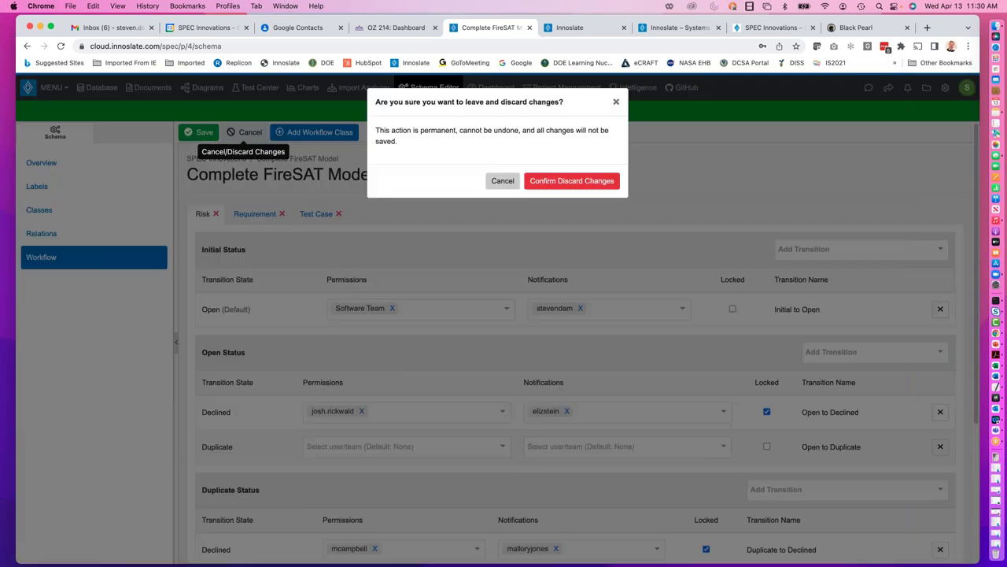
left_click(542, 189)
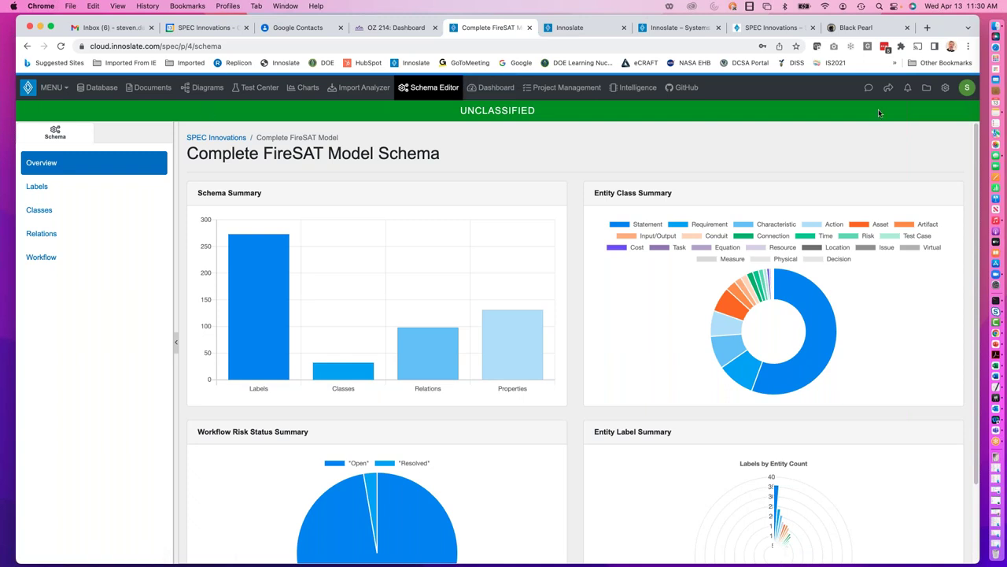
- Open the project management page and filter the projects to the Demo folder
left_click(927, 88)
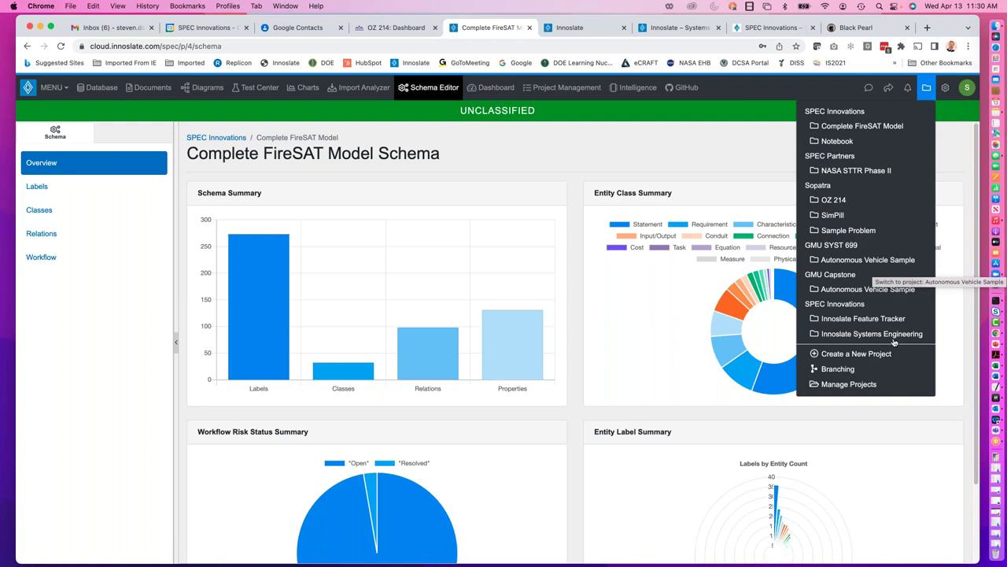
left_click(848, 385)
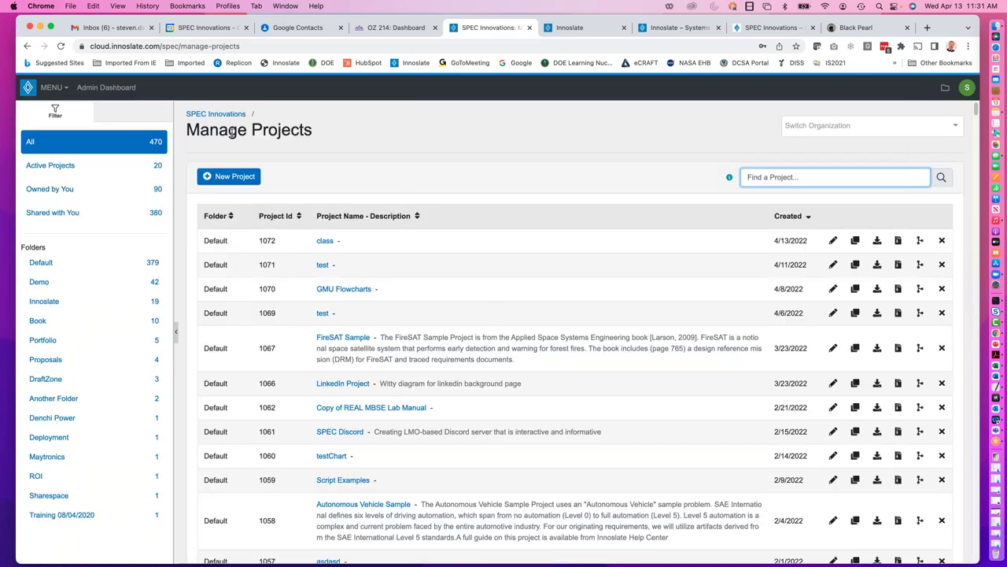
left_click(92, 285)
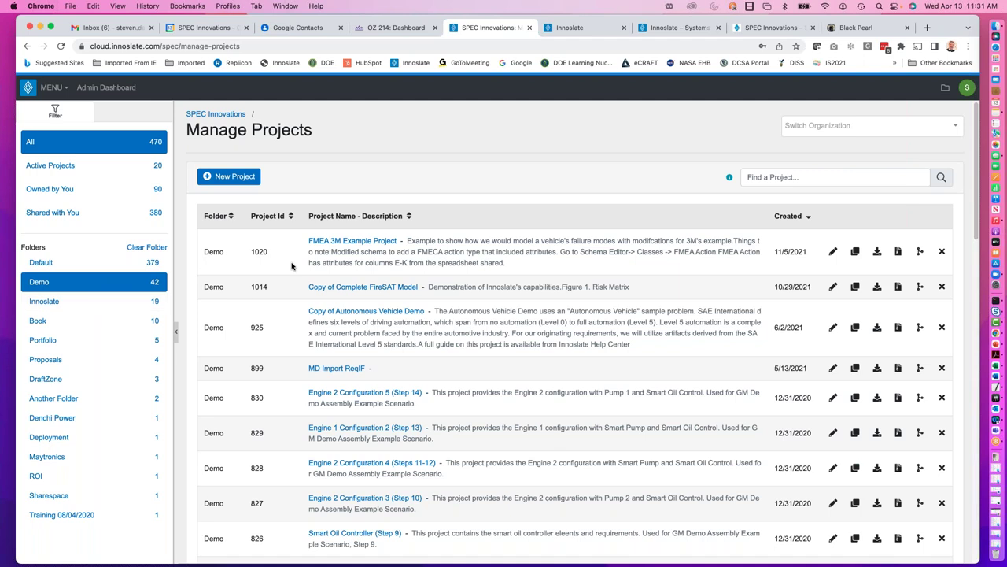
- Inspect the FMEA 3M Example Project's editable settings and its branch and fork options in version control
left_click(834, 252)
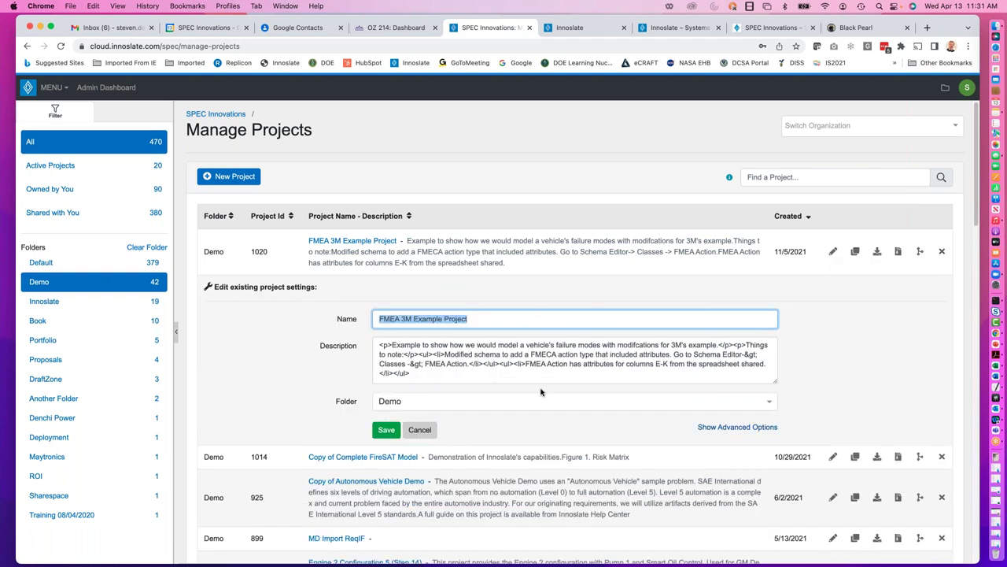
left_click(419, 430)
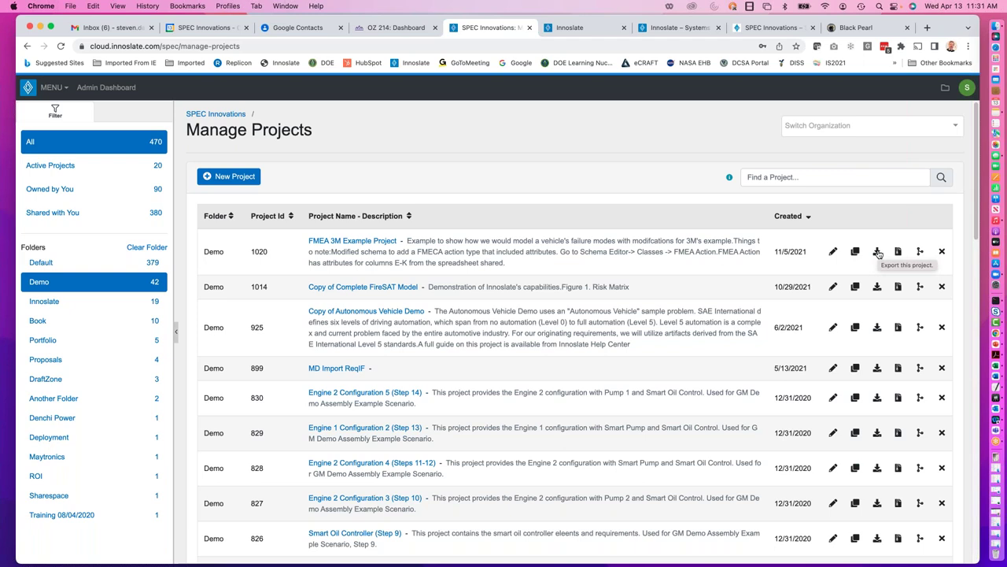
left_click(920, 253)
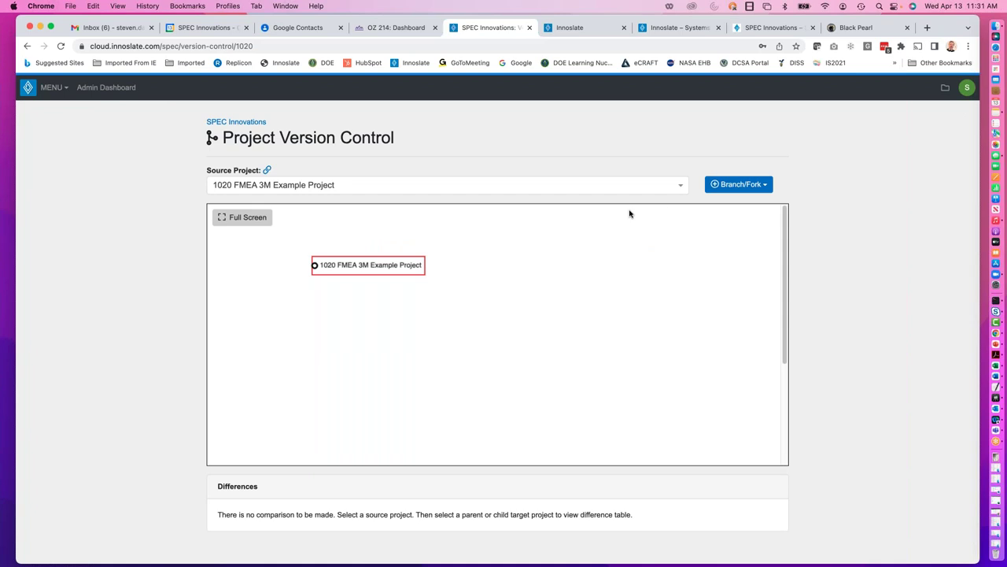
left_click(761, 190)
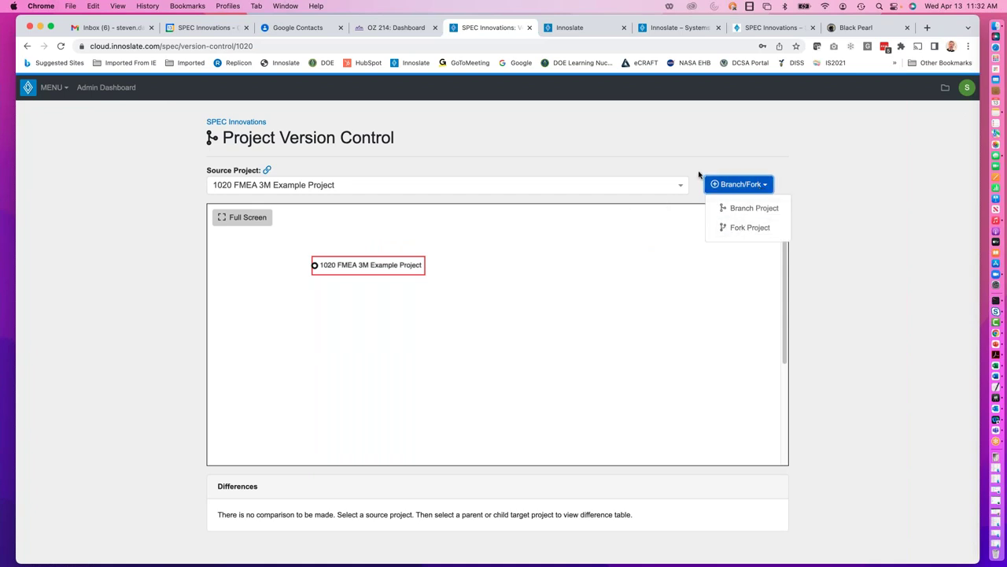
left_click(632, 134)
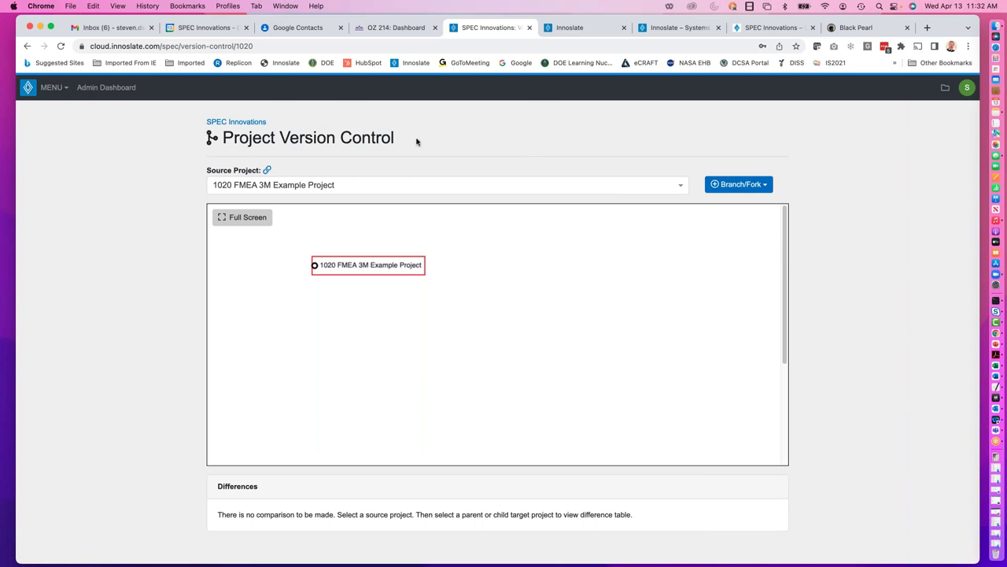
- Return to the Complete FireSAT Model schema overview and view the list of projects available for switching
left_click(25, 47)
left_click(25, 48)
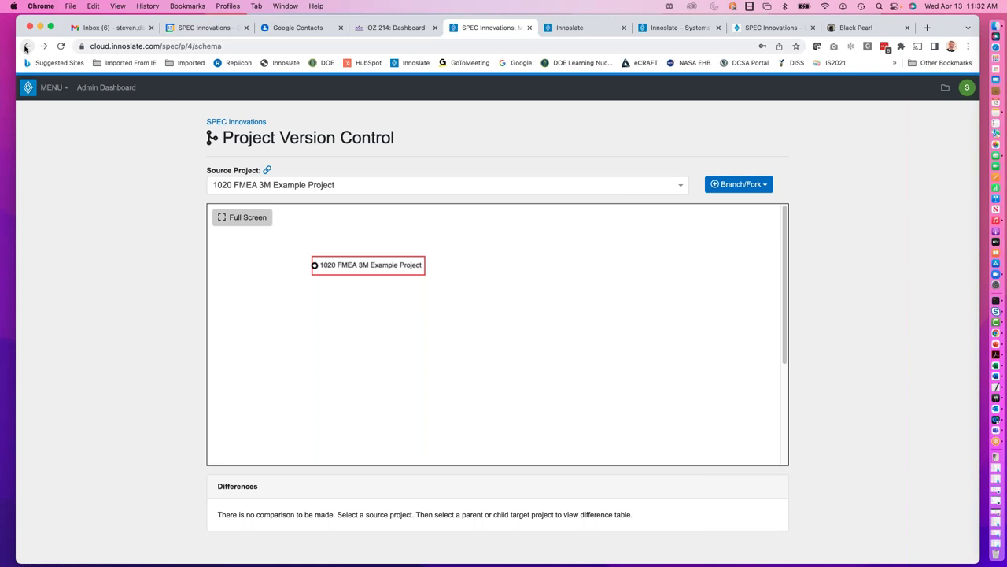
left_click(576, 33)
left_click(504, 32)
left_click(60, 46)
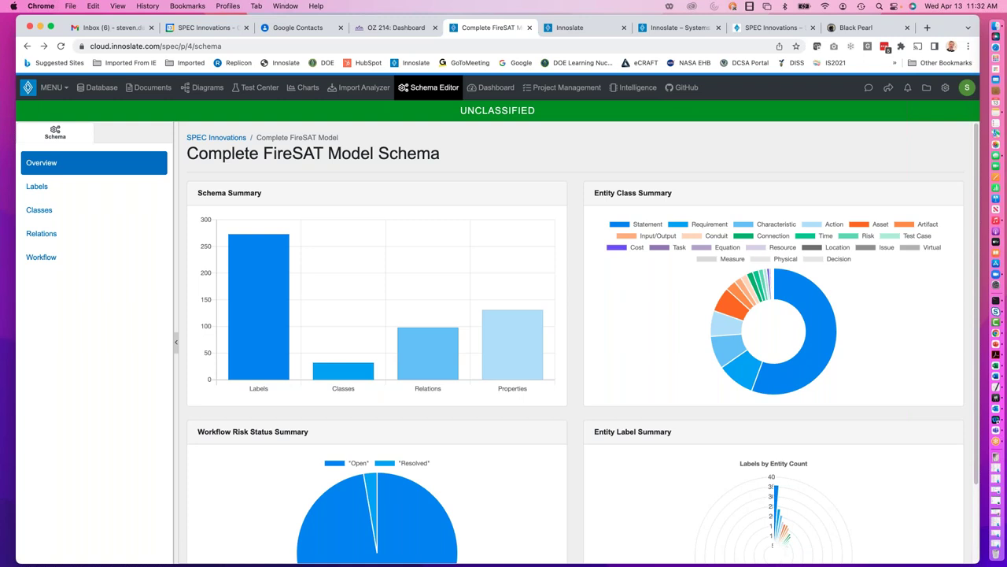
left_click(926, 88)
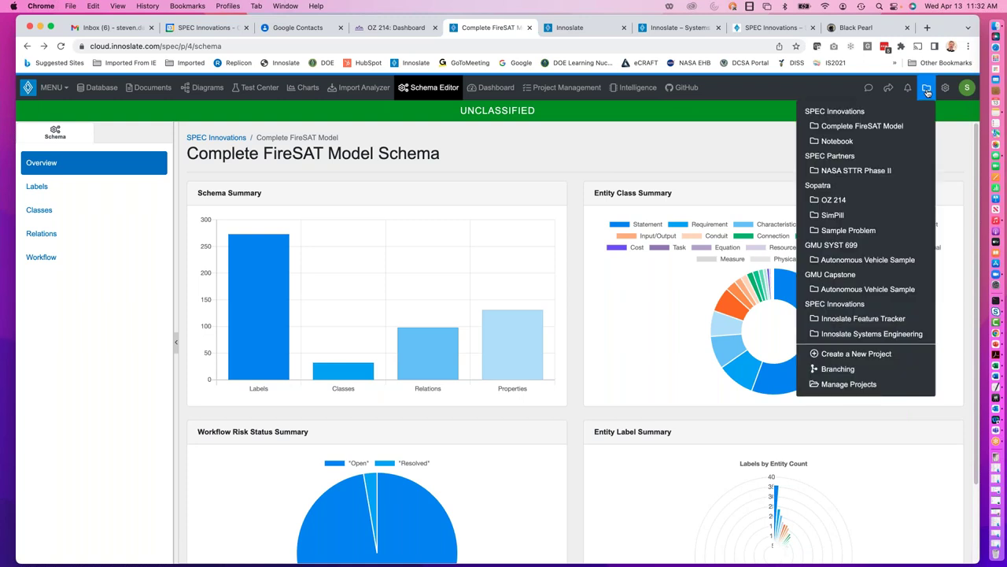
left_click(647, 149)
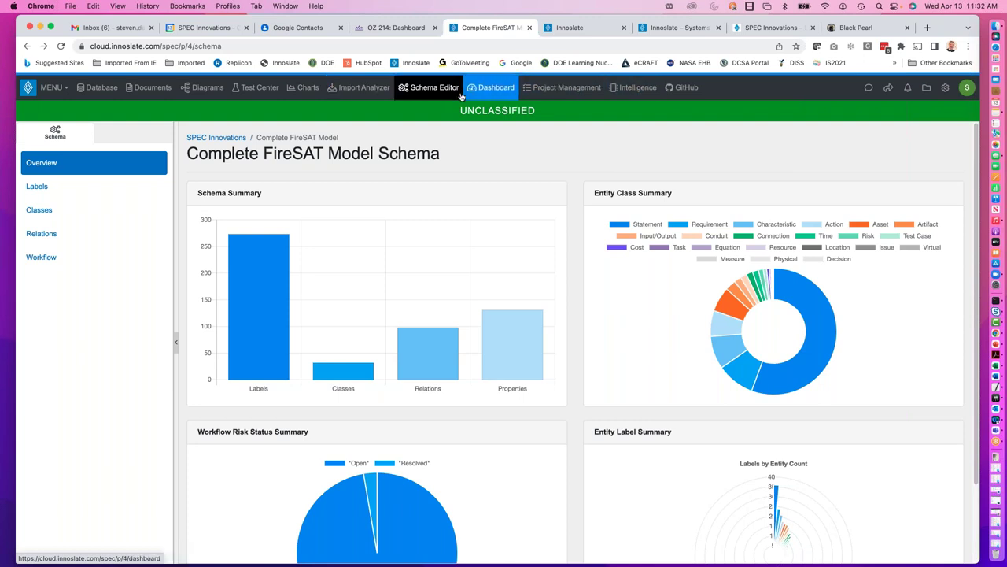
- Open the Test Center and look over the form for creating a new test suite, closing it without creating one
left_click(266, 90)
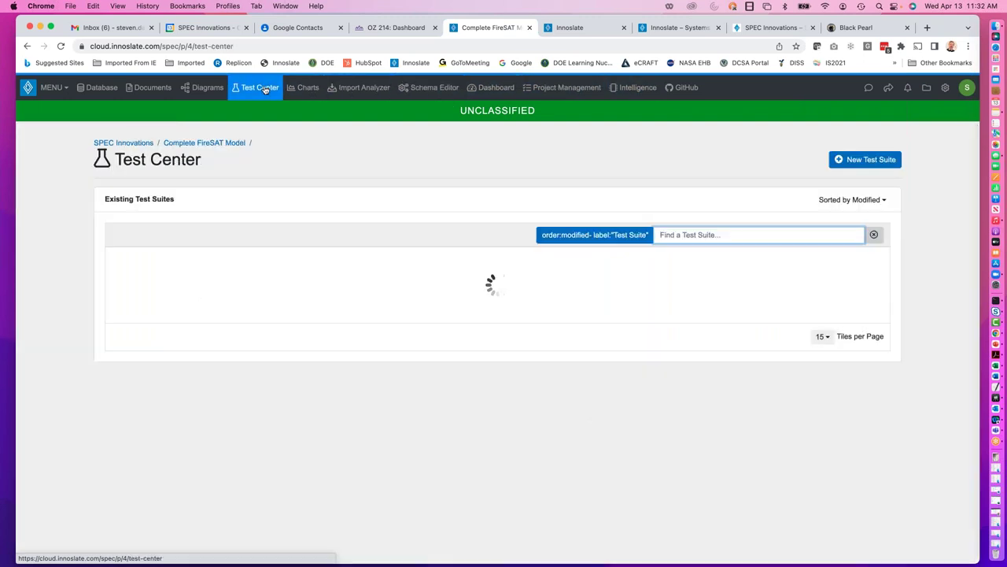
left_click(861, 161)
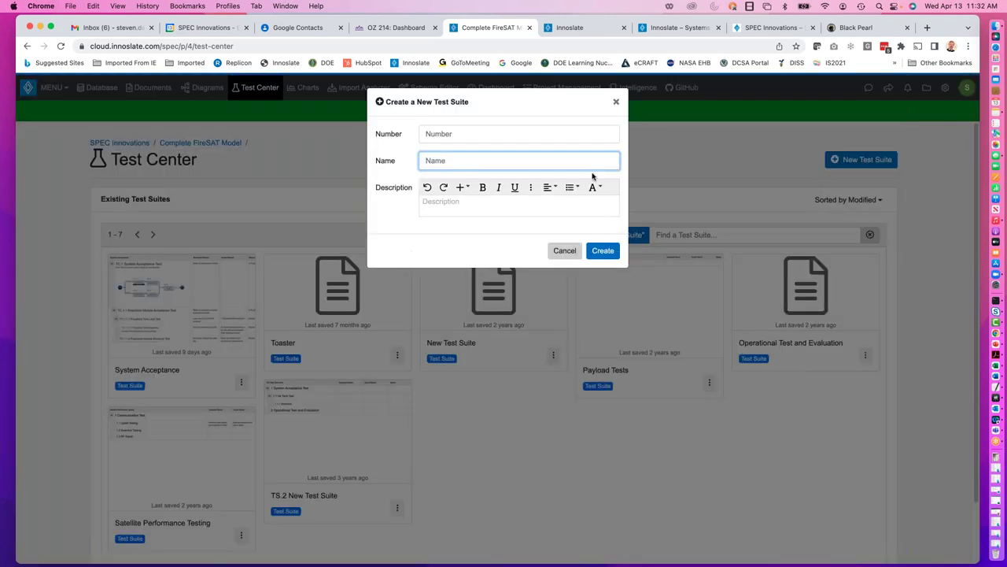
left_click(564, 251)
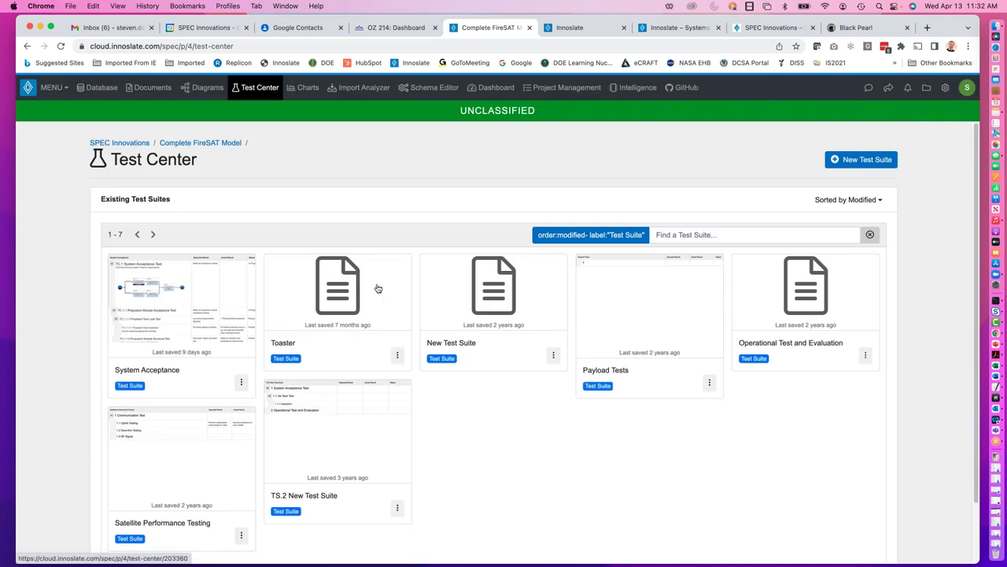
- Open the System Acceptance test suite and inspect the editable fields of the TC.1.1 Propulsion Module Acceptance Test
left_click(199, 311)
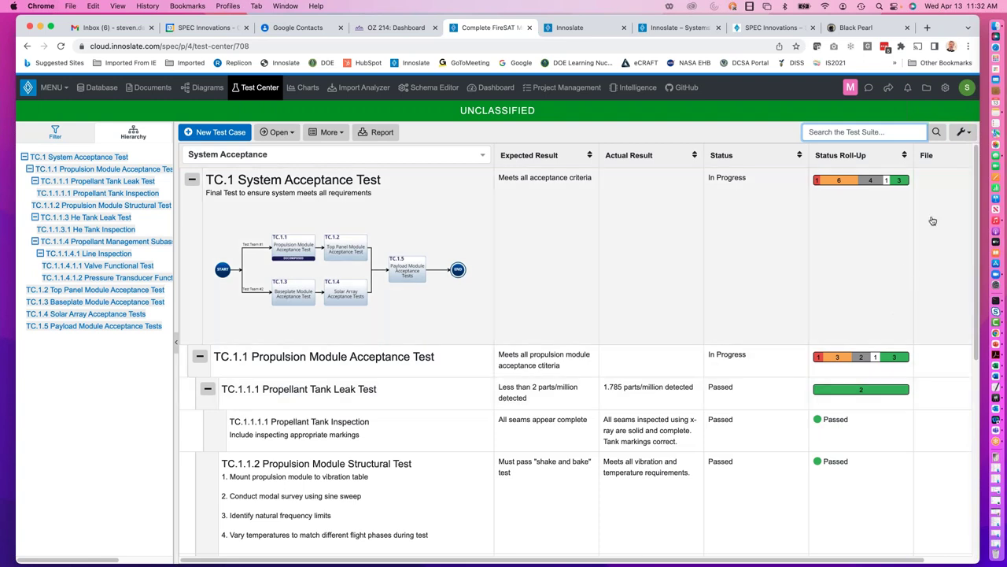
left_click(938, 360)
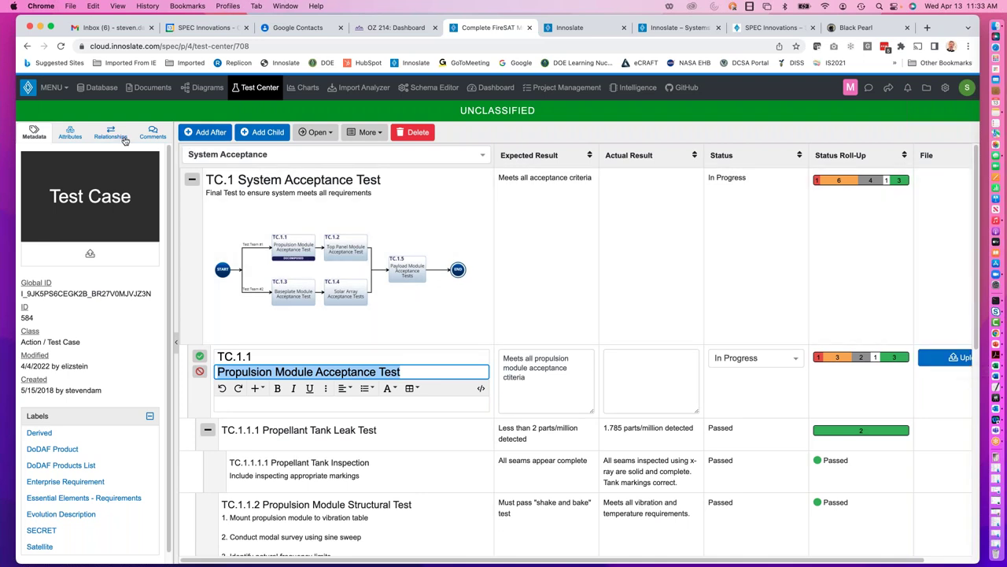
- Open the Test Case class from the project schema's class list and examine its attributes
left_click(442, 88)
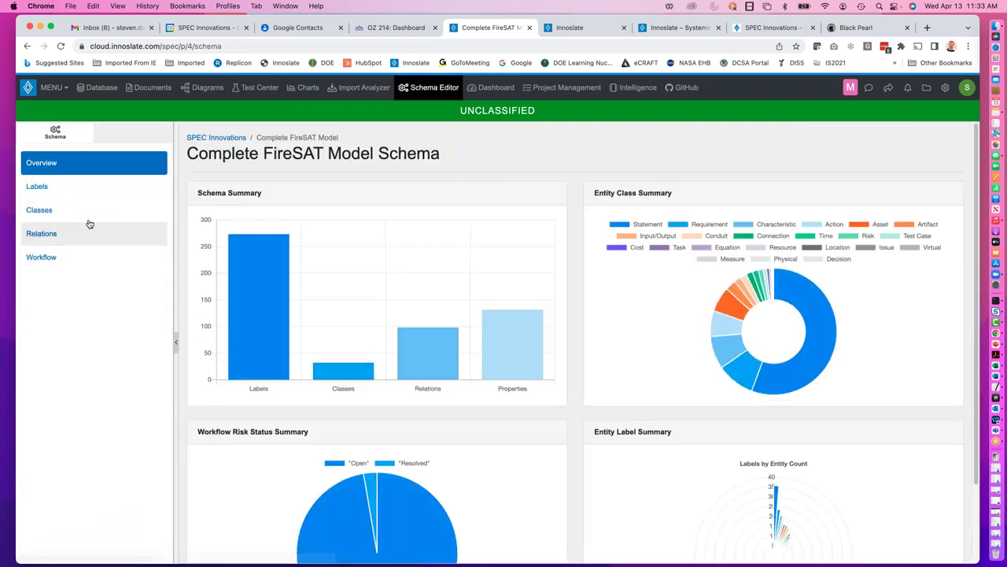
left_click(50, 210)
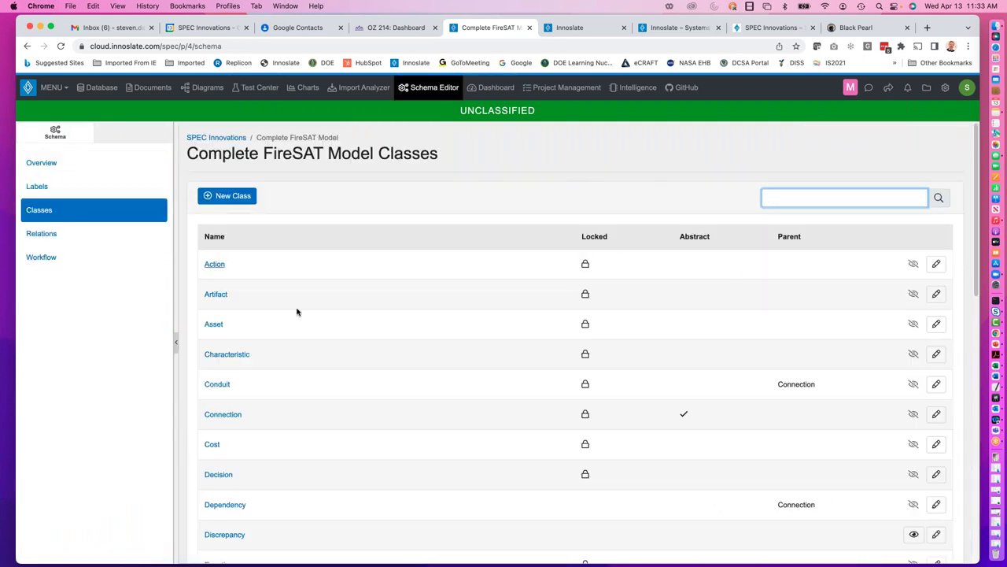
scroll(264, 410, "down", 10)
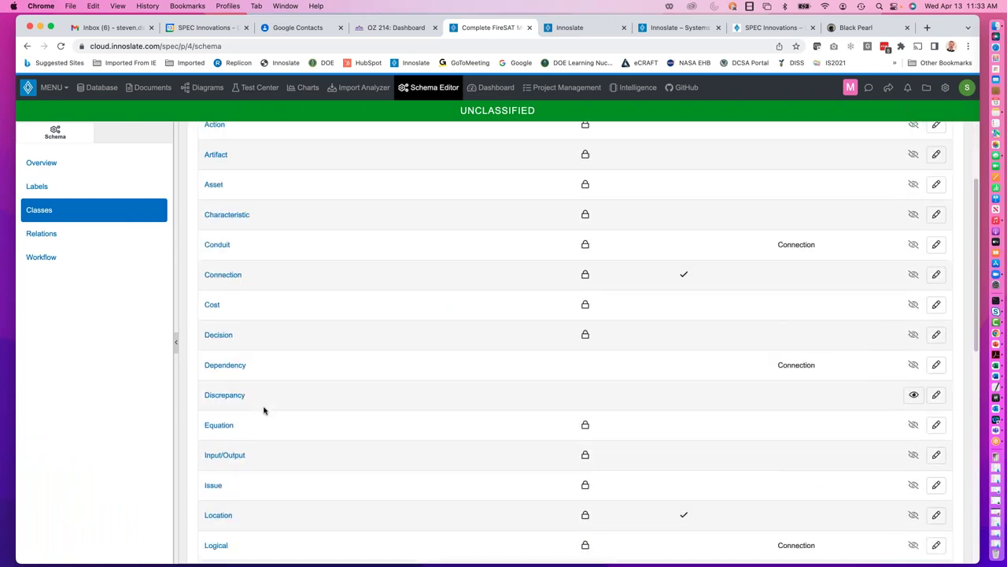
scroll(263, 410, "down", 2)
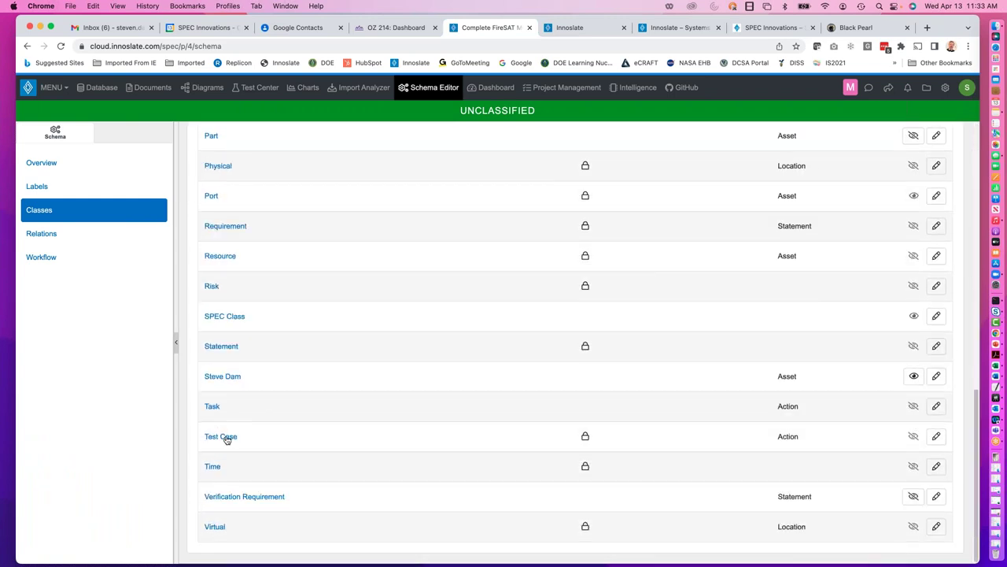
left_click(223, 436)
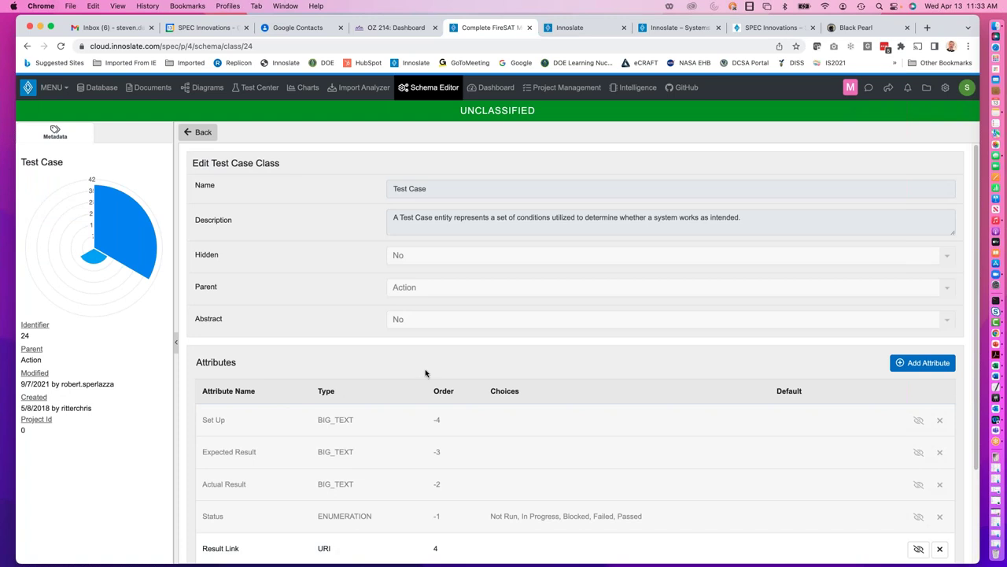
scroll(428, 373, "down", 3)
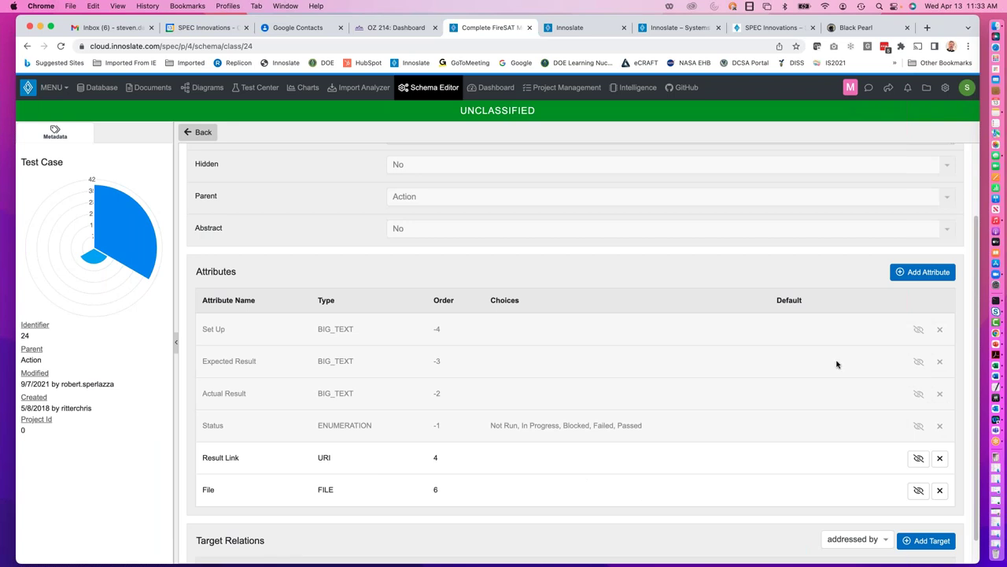
- Try adding a FILE-type attribute to the Test Case class and discard the class changes
left_click(925, 272)
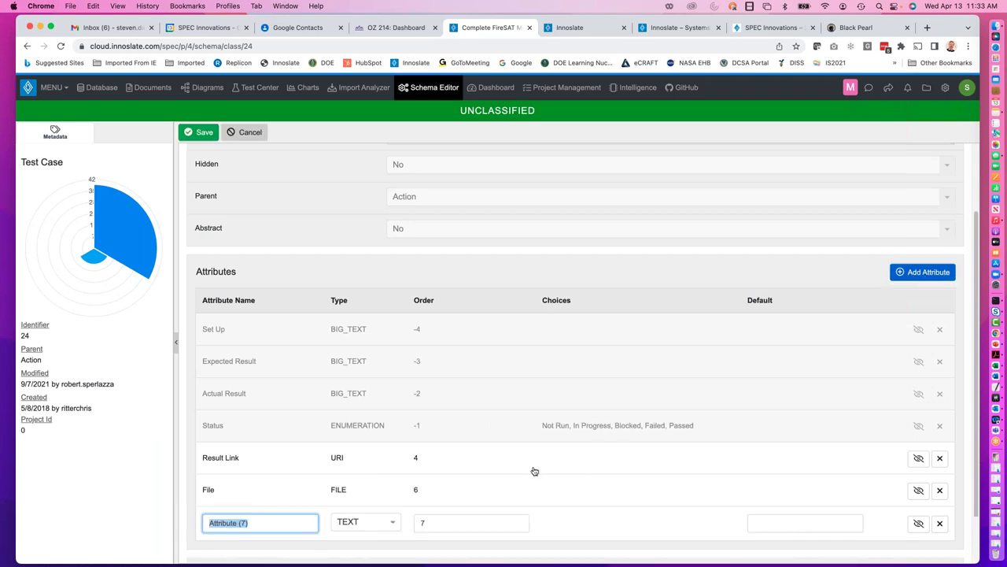
left_click(393, 525)
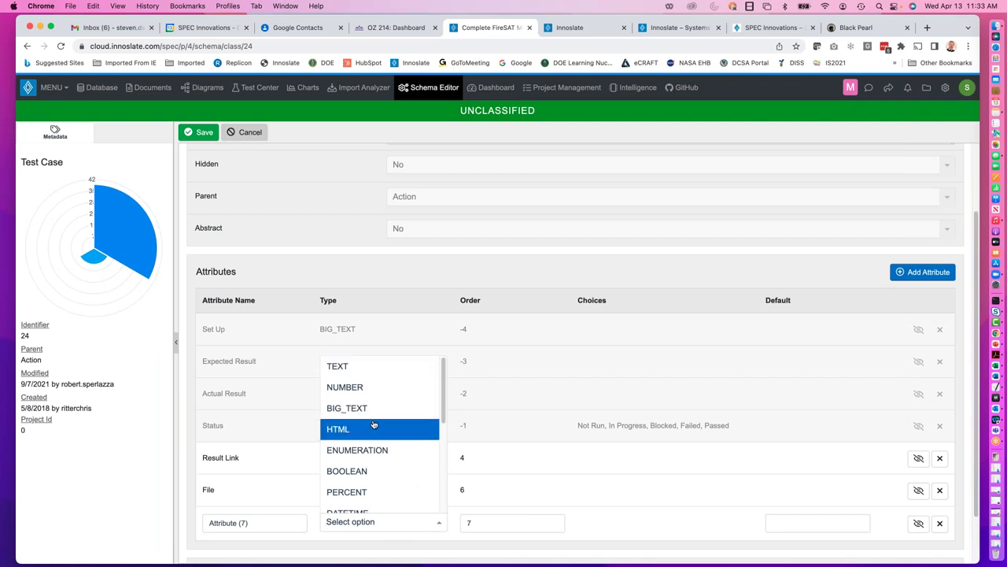
scroll(378, 465, "down", 5)
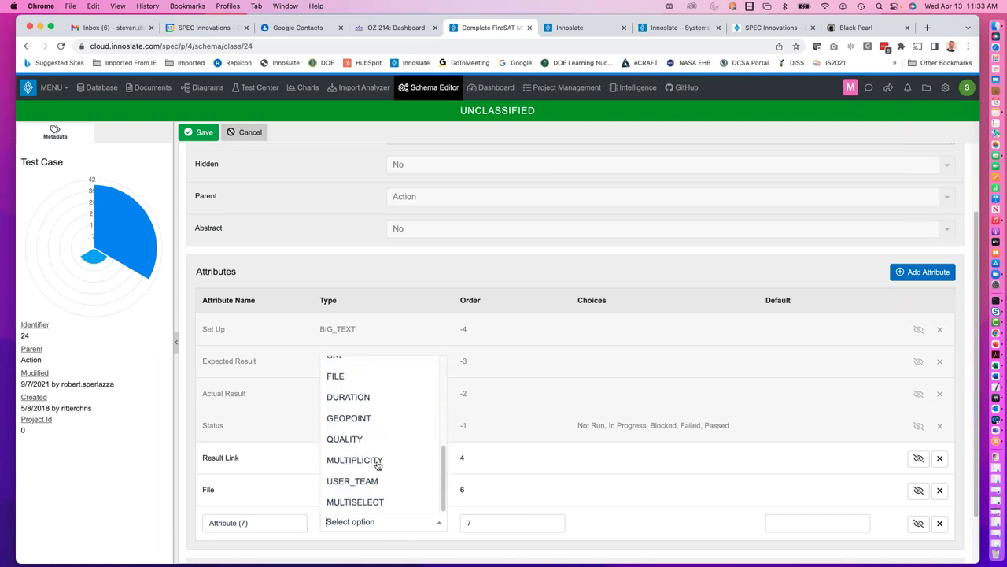
left_click(367, 375)
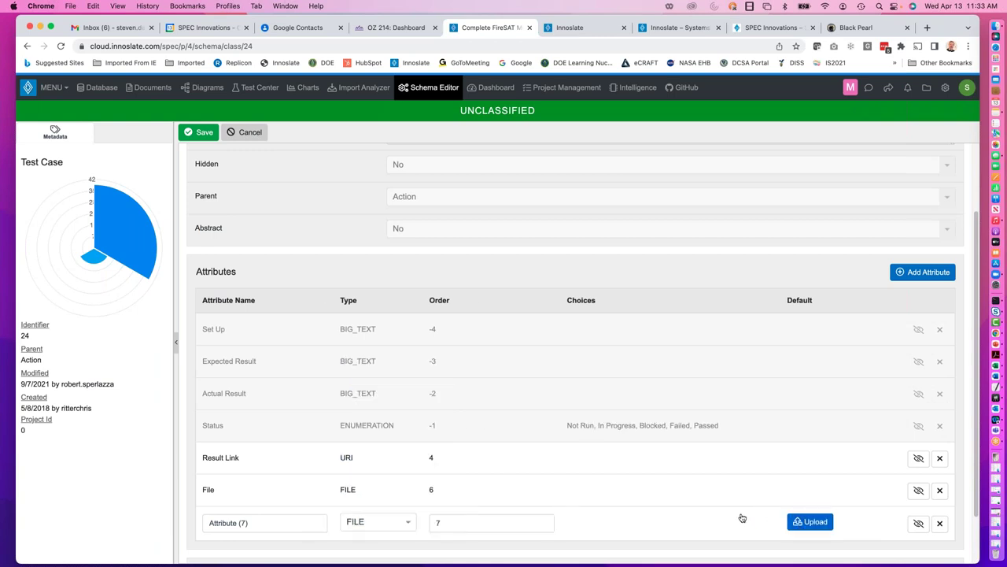
left_click(940, 524)
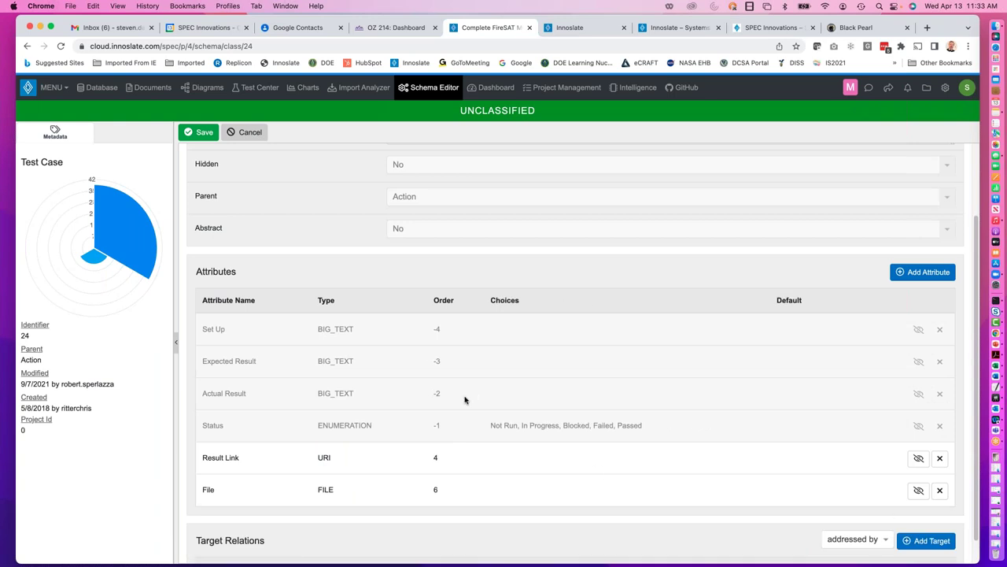
left_click(250, 134)
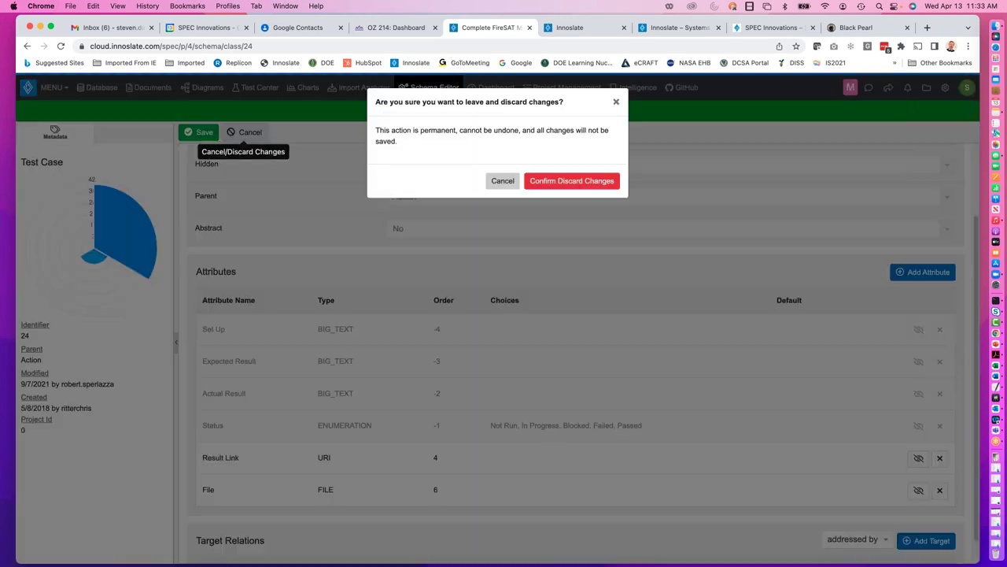
left_click(554, 182)
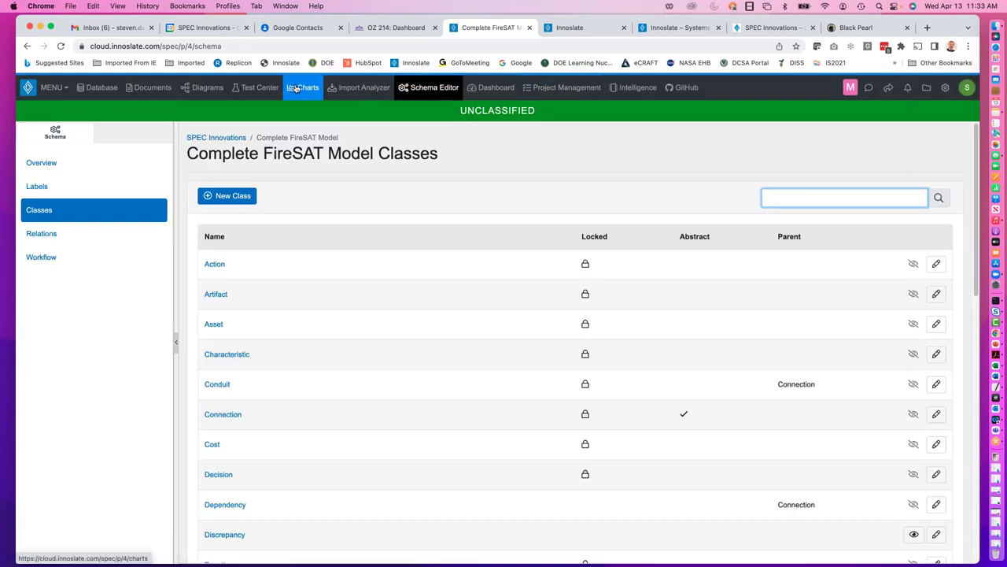
- Return to the System Acceptance test suite and view the new test cycle form, cancelling without creating a cycle
left_click(252, 89)
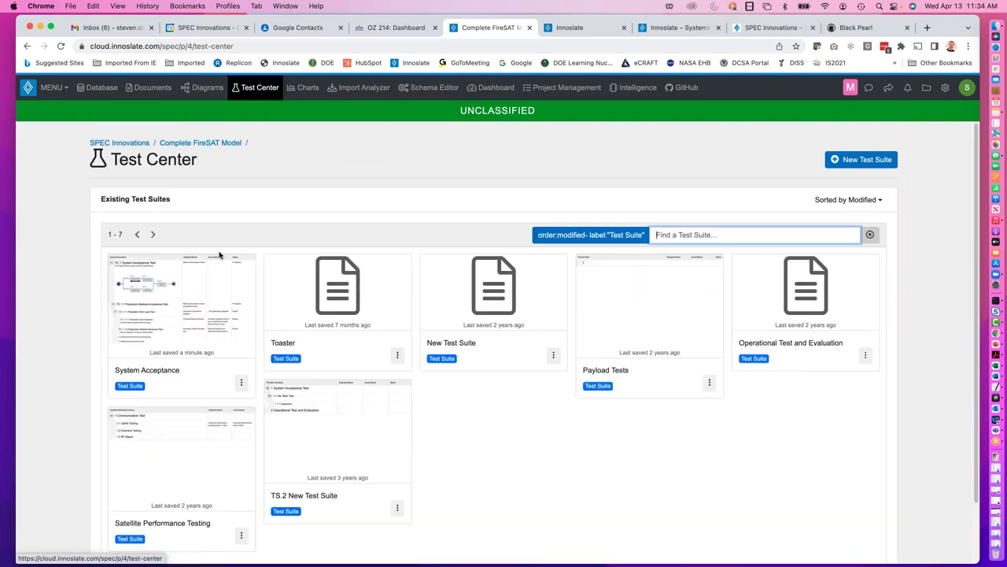
left_click(192, 311)
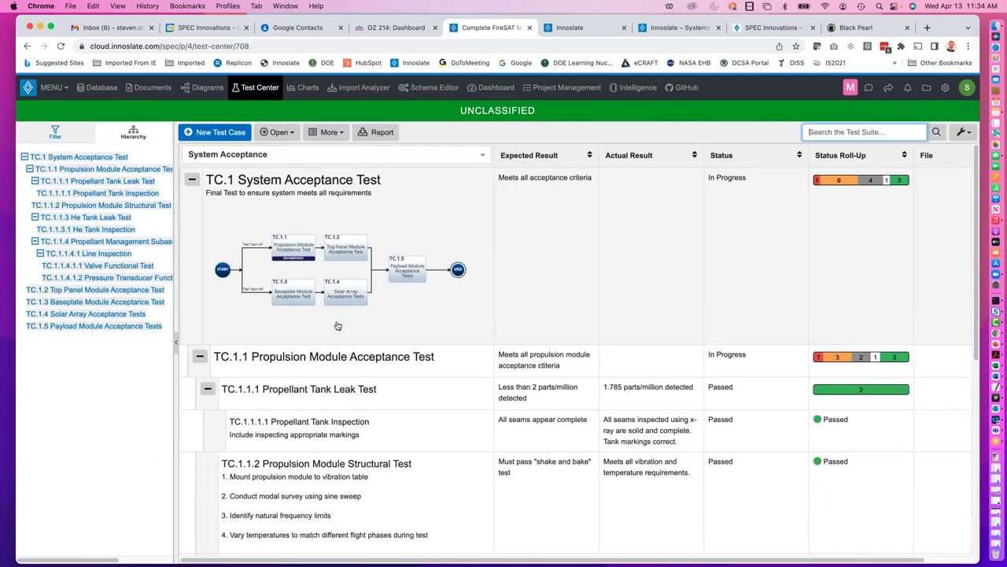
left_click(340, 134)
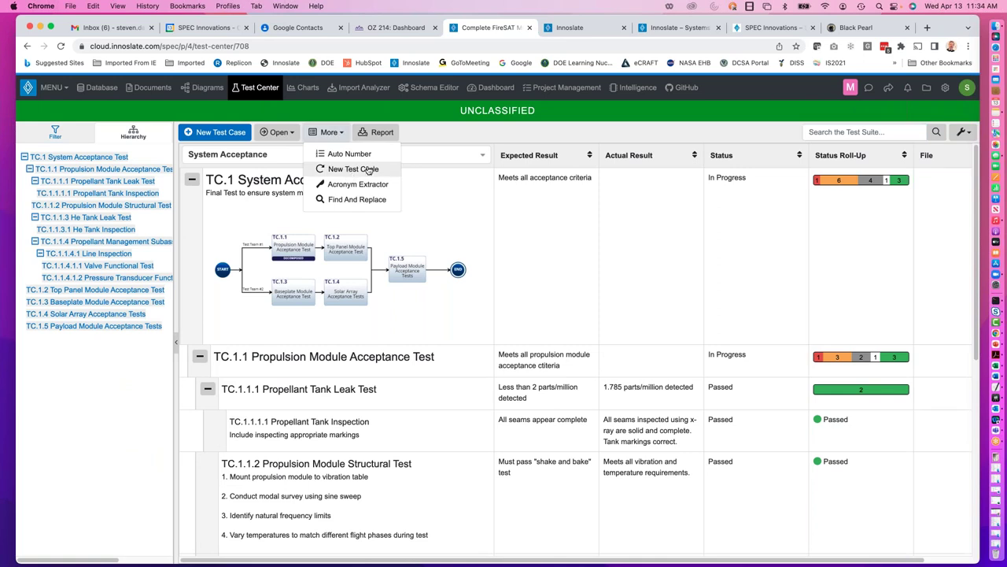
left_click(368, 170)
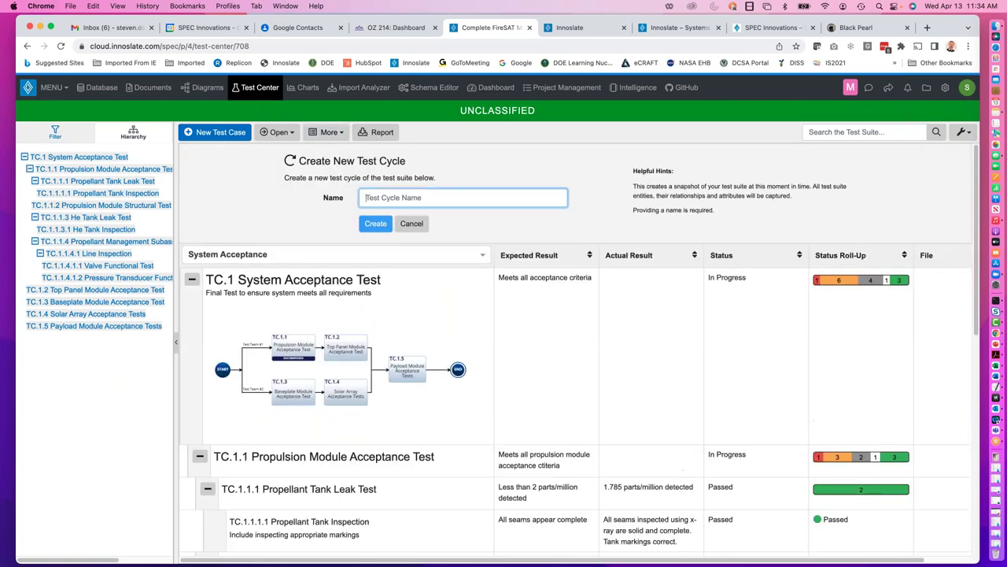
left_click(412, 224)
- Switch to the System Acceptance 3 test cycle and view the attributes of the 1.1.2 Propulsion Module Structural Test
left_click(418, 157)
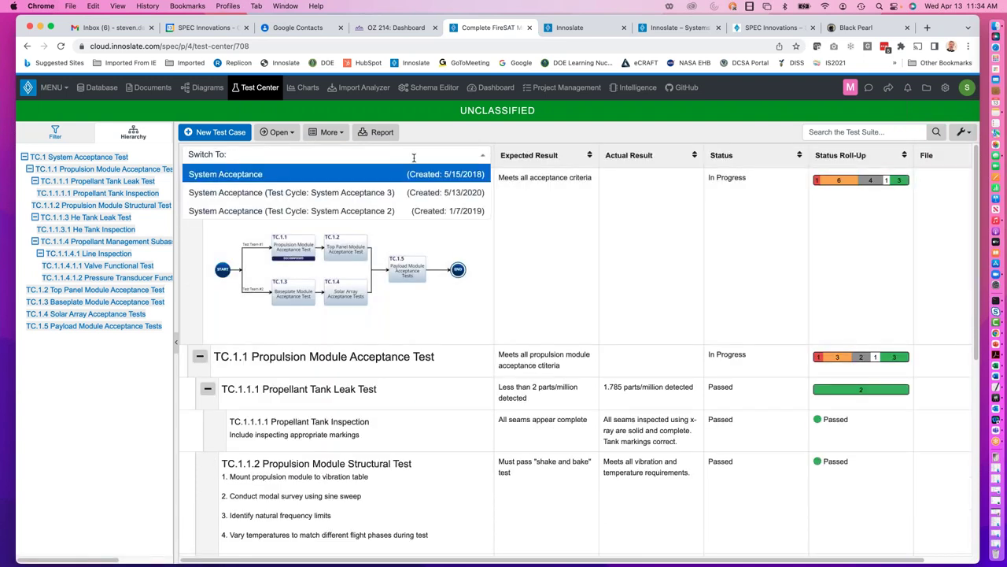
left_click(373, 193)
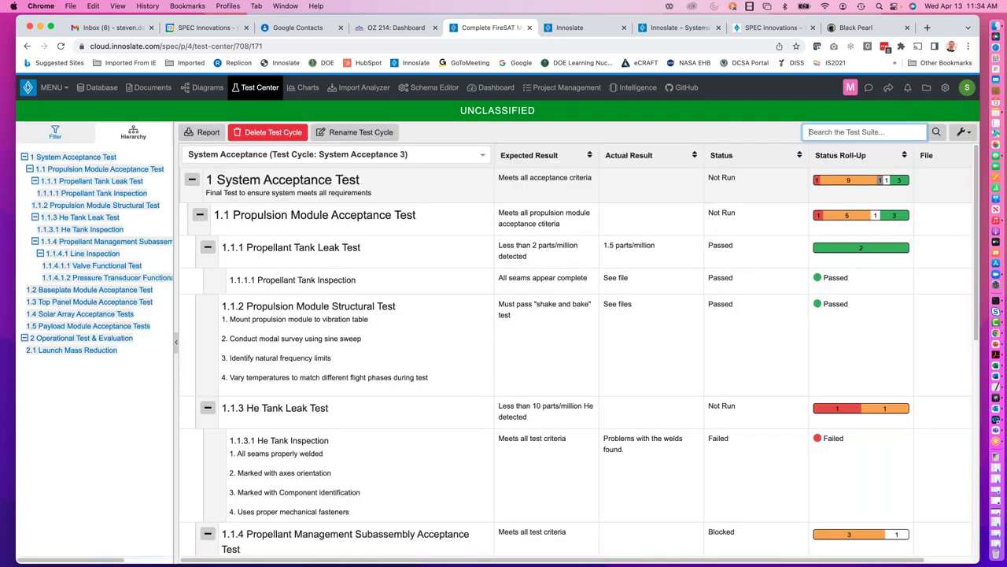
left_click(303, 377)
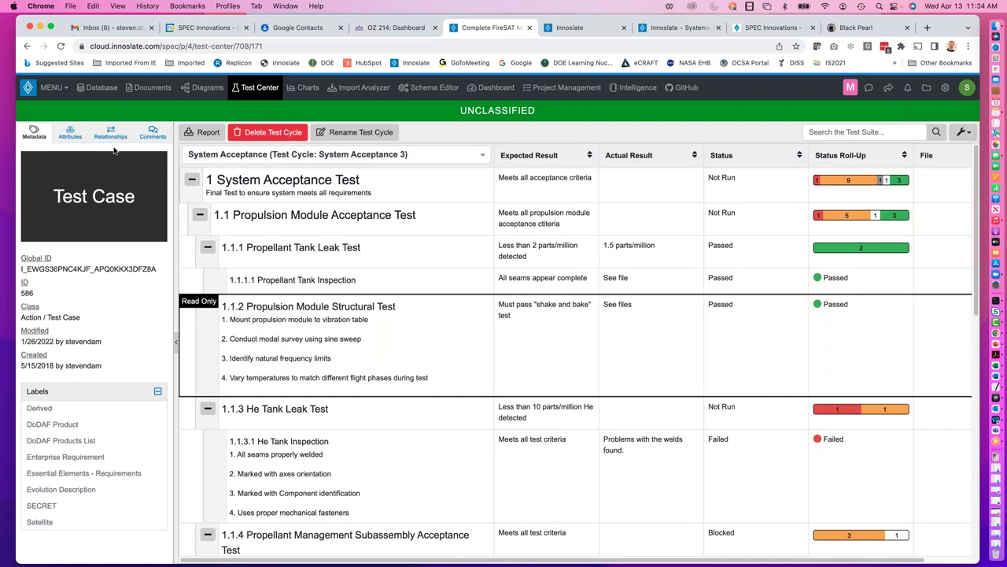
left_click(69, 132)
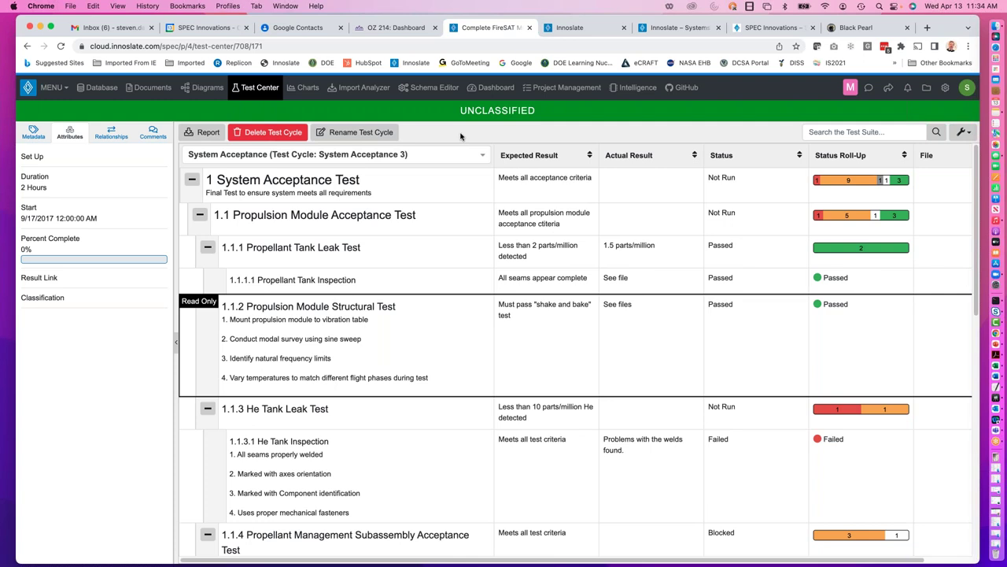
- Switch back to the original System Acceptance suite and inspect the editable TC.1 System Acceptance Test before leaving its edit mode
left_click(299, 155)
left_click(354, 174)
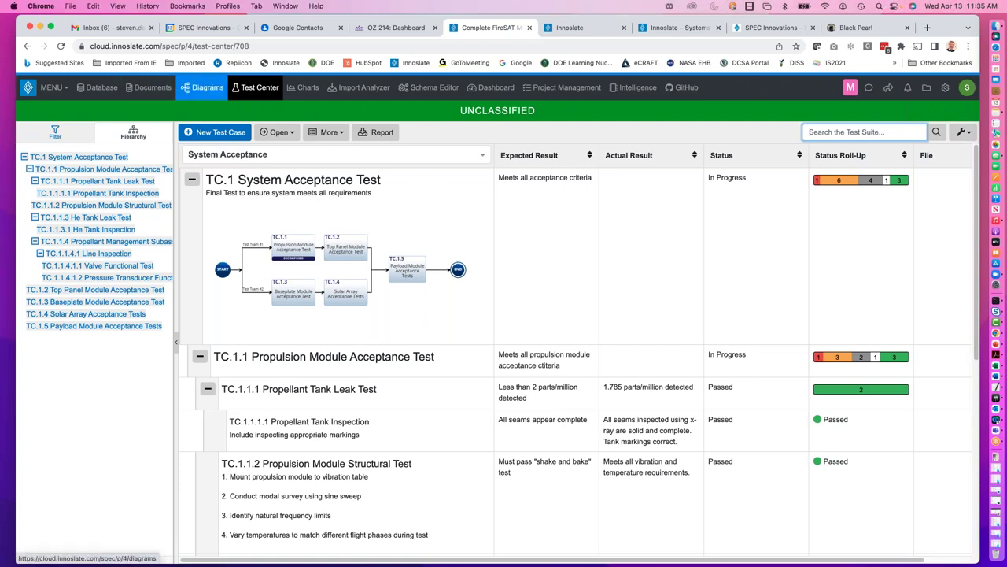
left_click(355, 212)
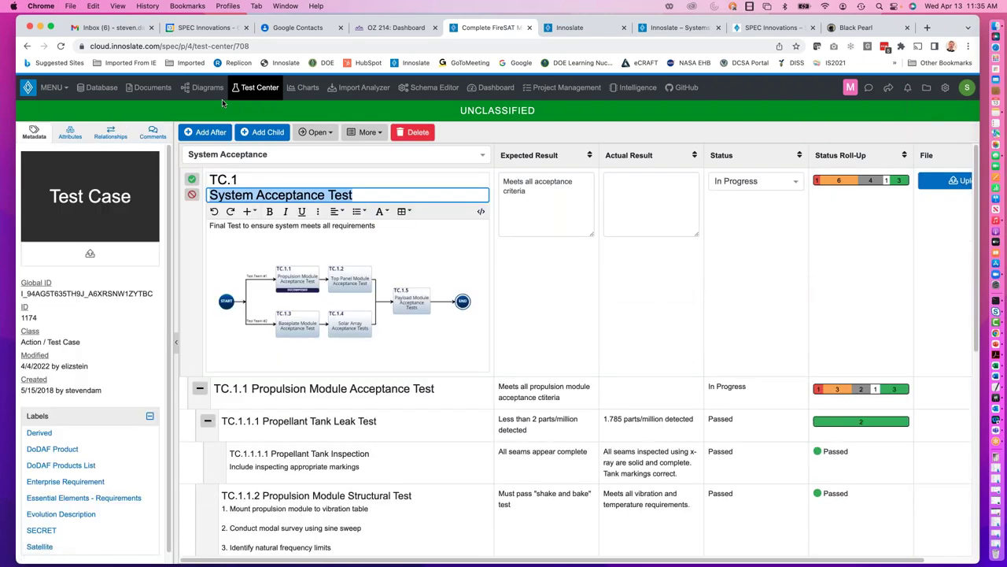
left_click(197, 106)
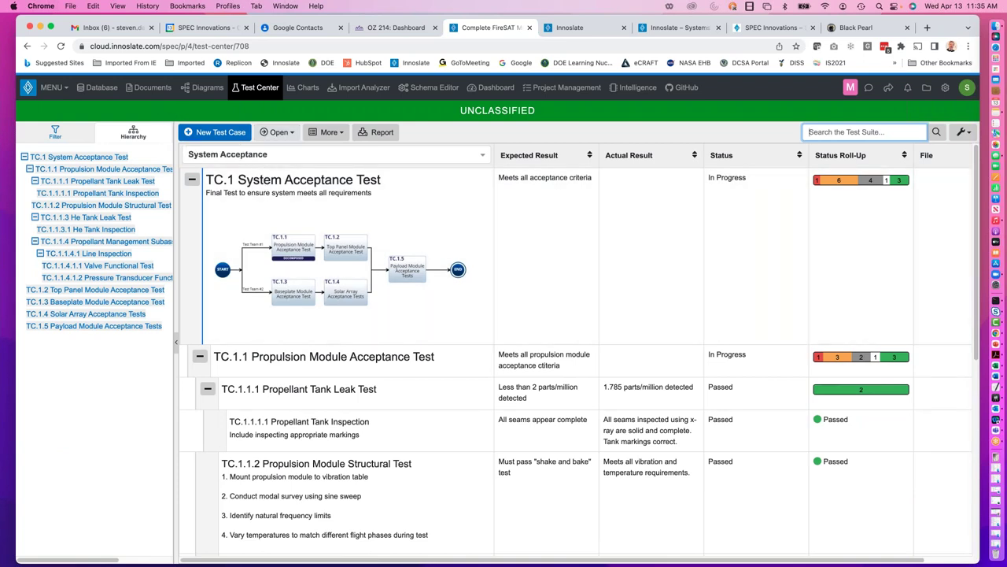
- Open the System Acceptance suite in Entity View and review its change history
left_click(280, 133)
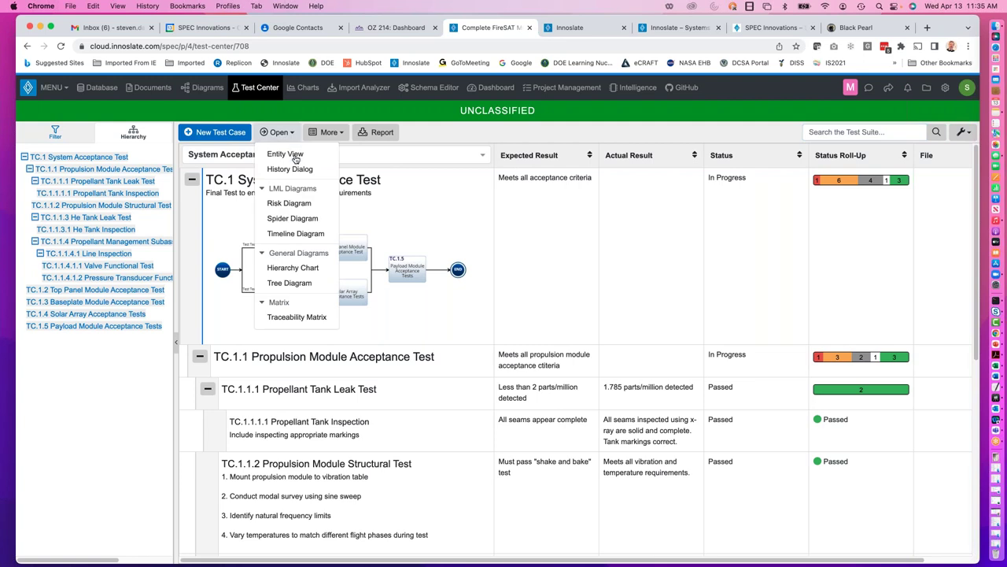
left_click(291, 154)
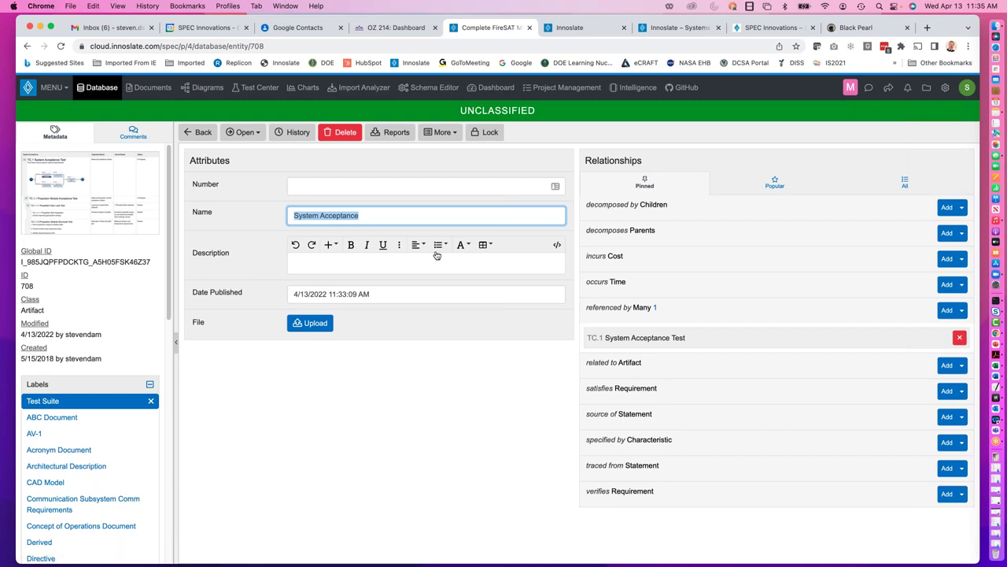
left_click(292, 131)
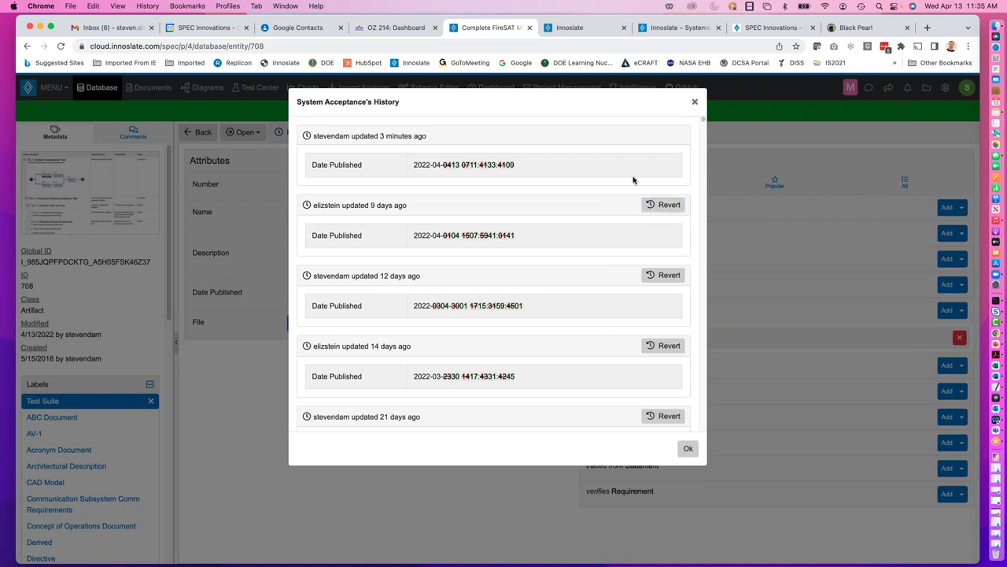
left_click(695, 102)
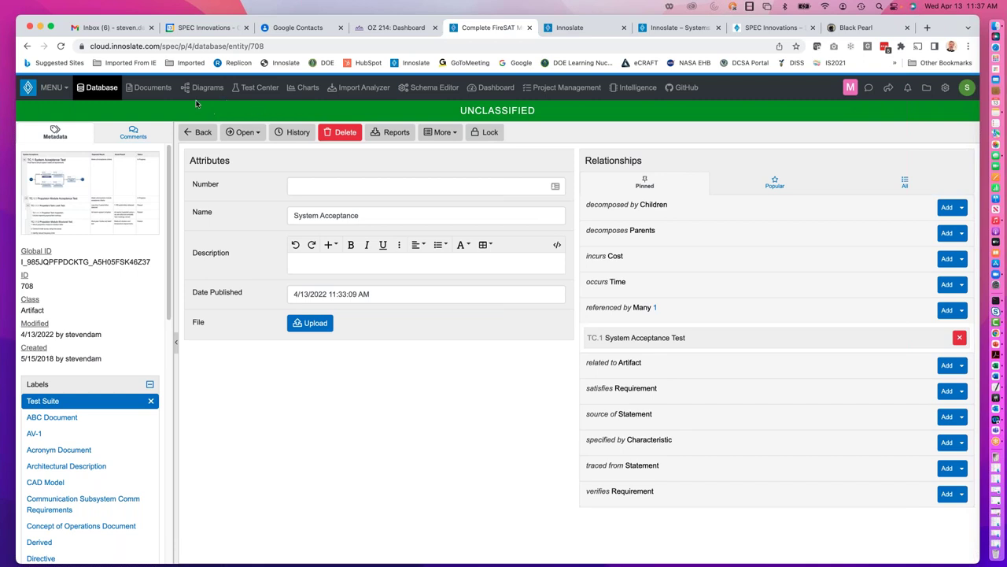
- Open the project database and filter the entities to the Asset class
left_click(109, 92)
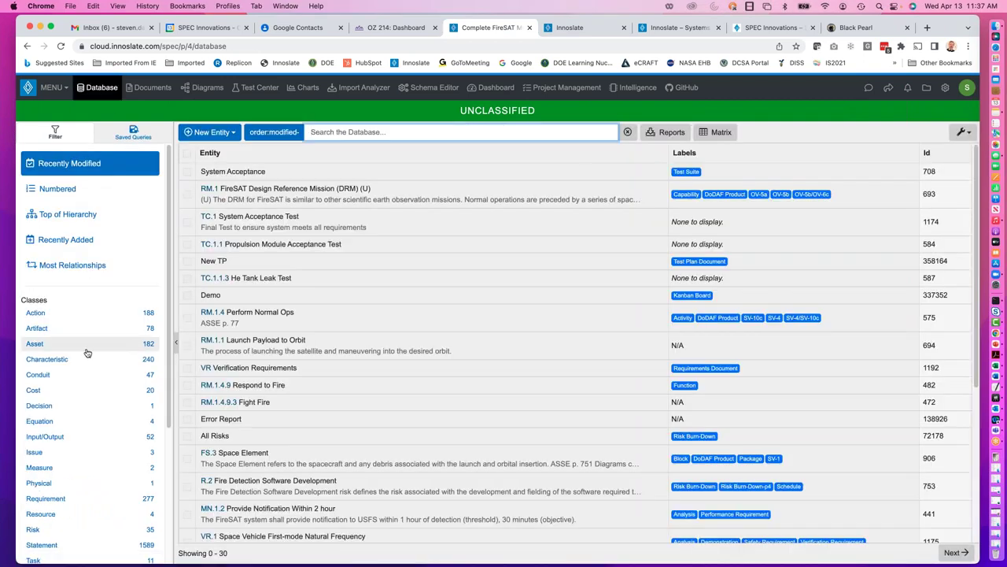
left_click(81, 346)
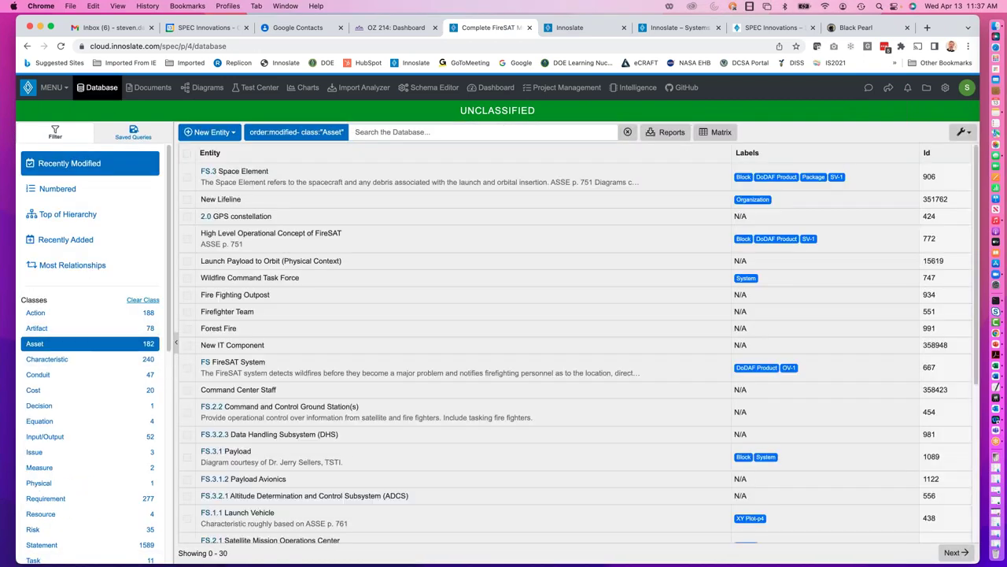
- Open the FS.3 Space Element for editing, review its metadata and available labels, and leave it without saving
left_click(263, 178)
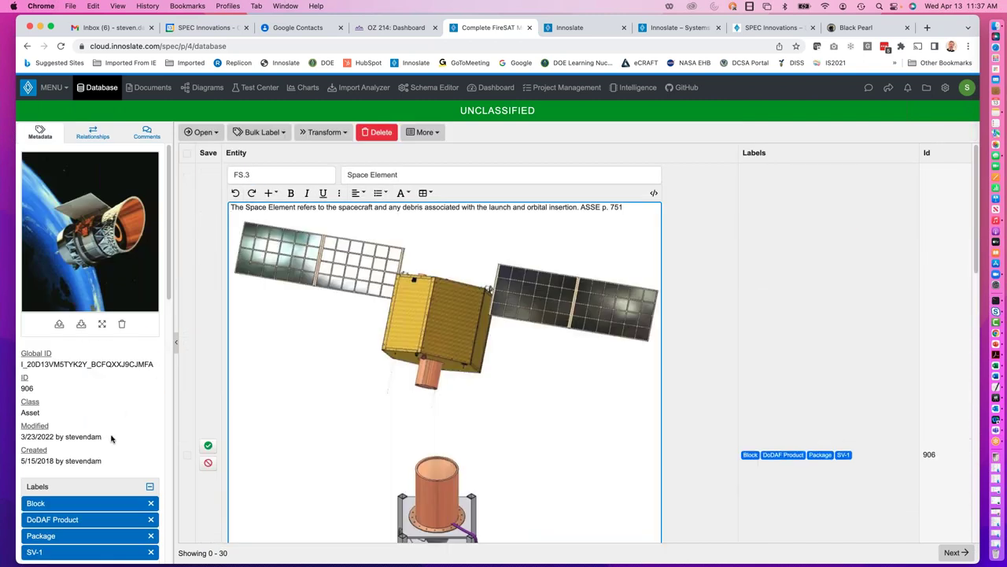
scroll(113, 437, "down", 10)
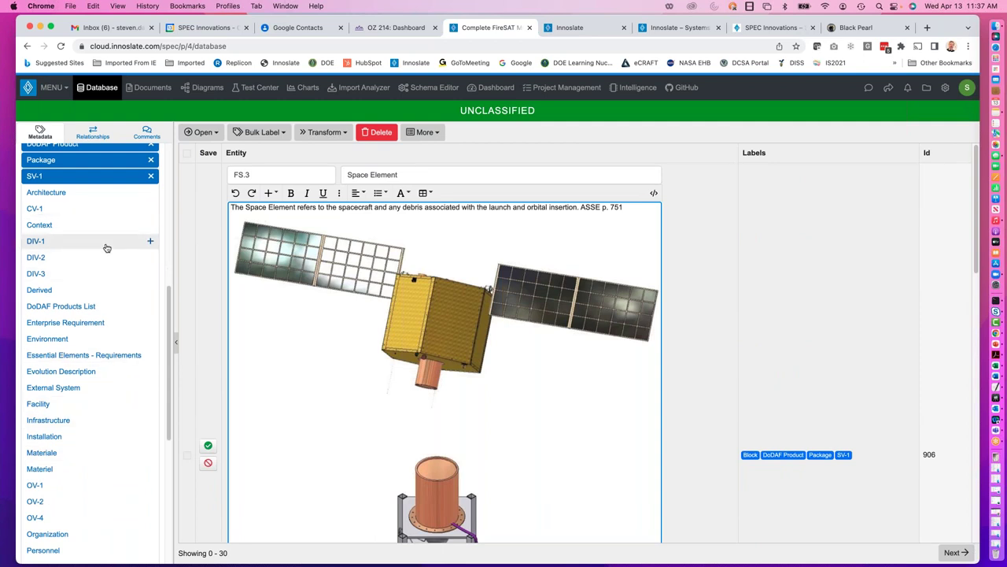
scroll(105, 411, "down", 3)
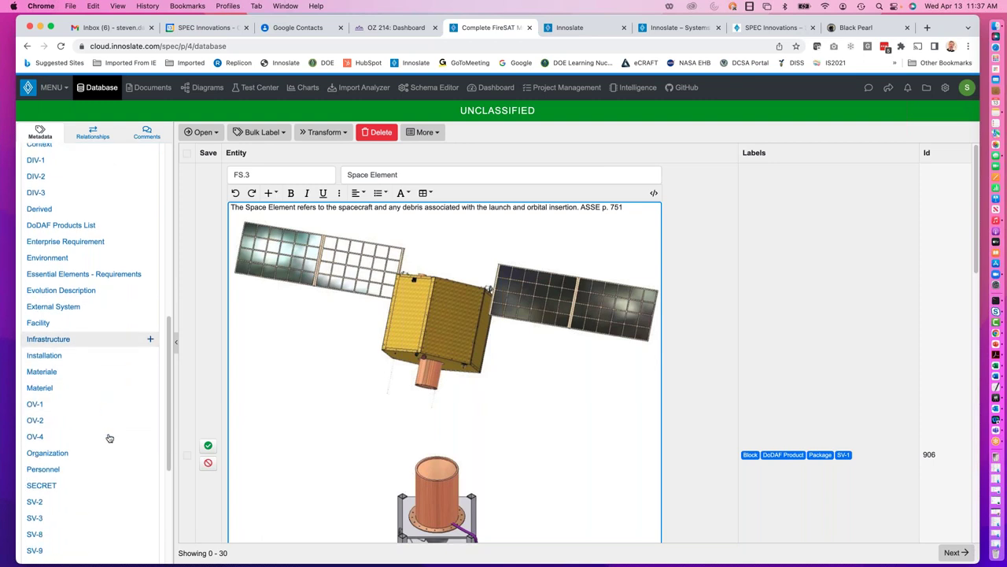
scroll(119, 397, "up", 5)
scroll(118, 397, "up", 2)
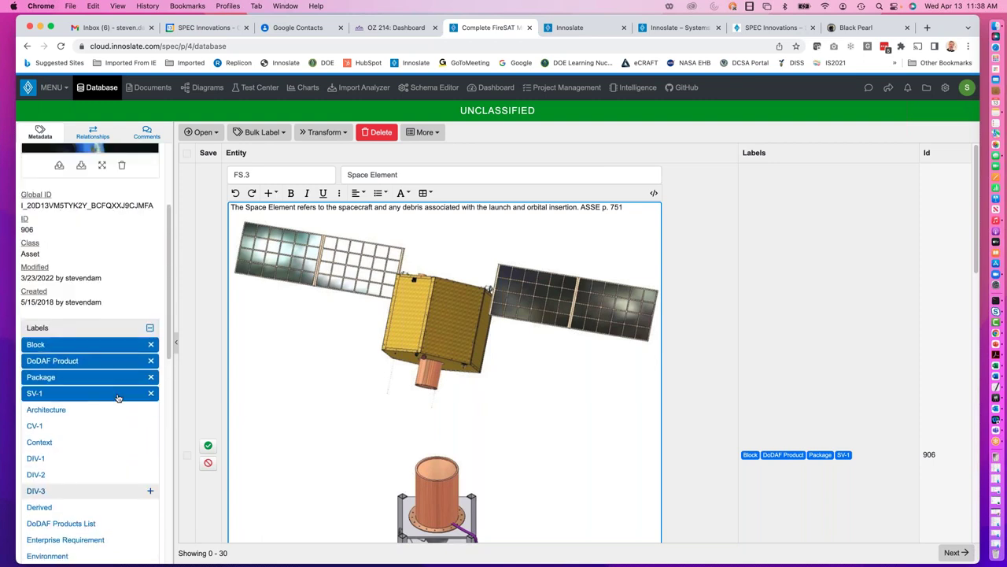
scroll(161, 260, "up", 4)
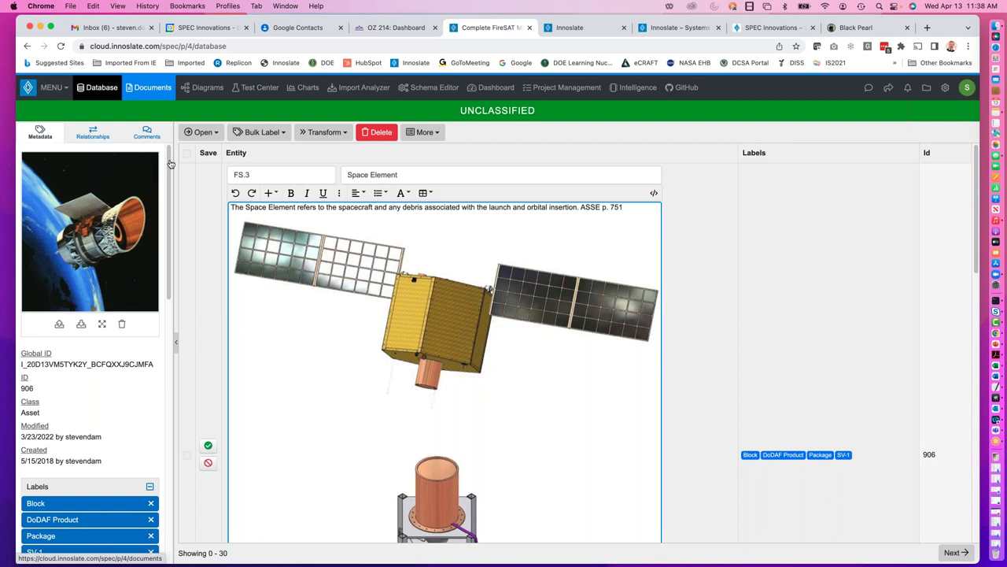
left_click(206, 465)
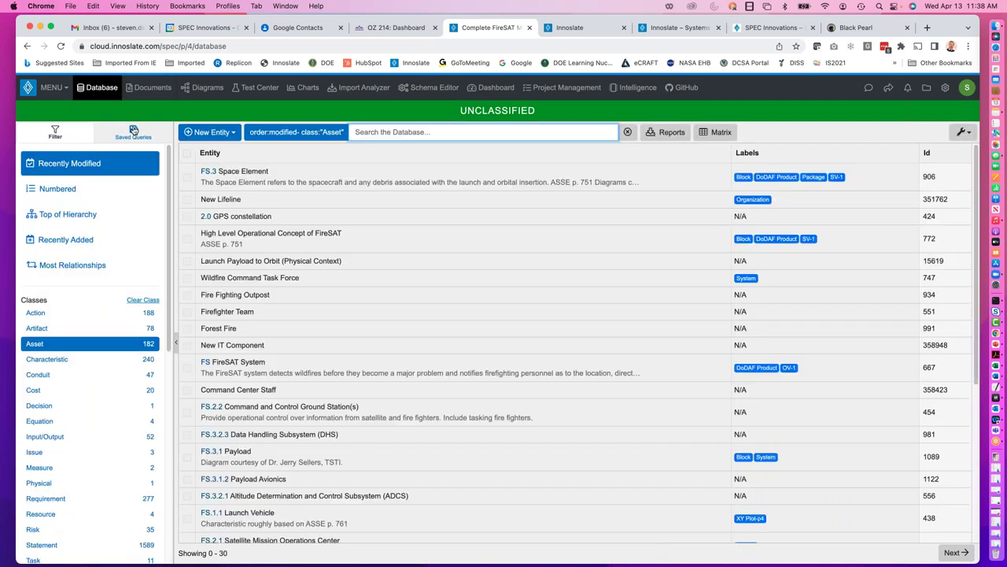
- Show the database's saved queries and look through the project queries
left_click(134, 130)
scroll(94, 486, "down", 5)
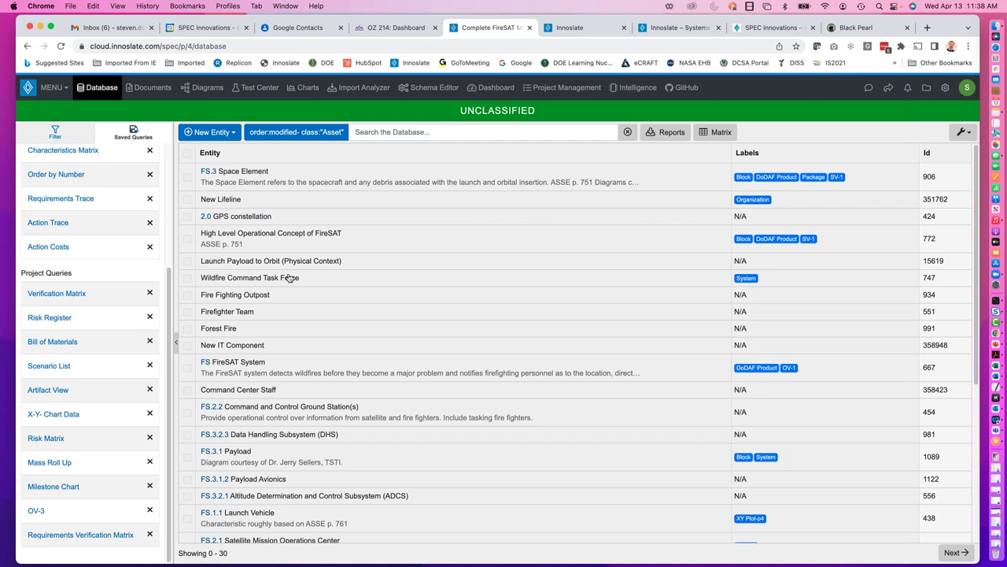
left_click(102, 91)
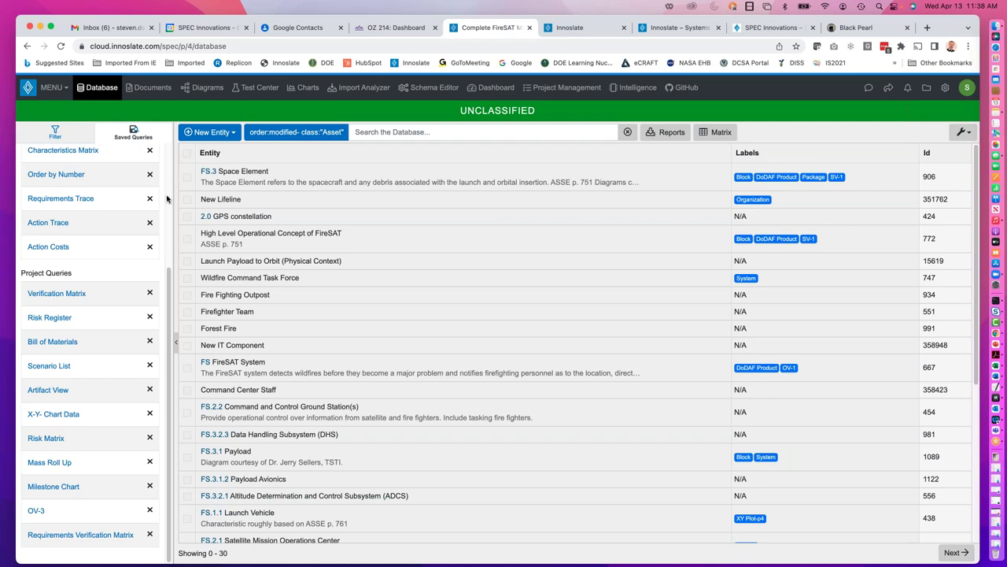
- Go through the project dashboard to the SPEC Innovations organization dashboard and start the guided tour
left_click(495, 88)
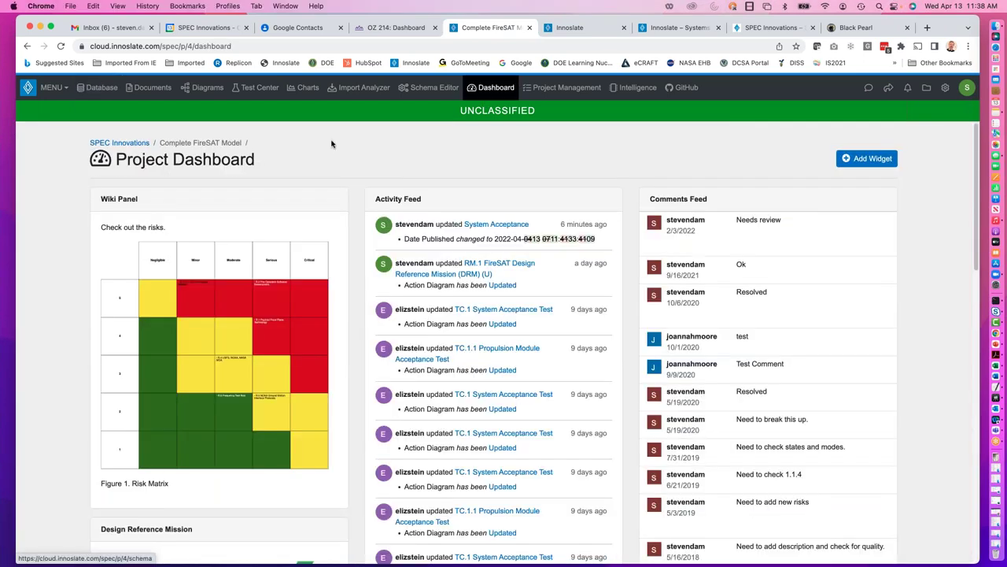
left_click(130, 146)
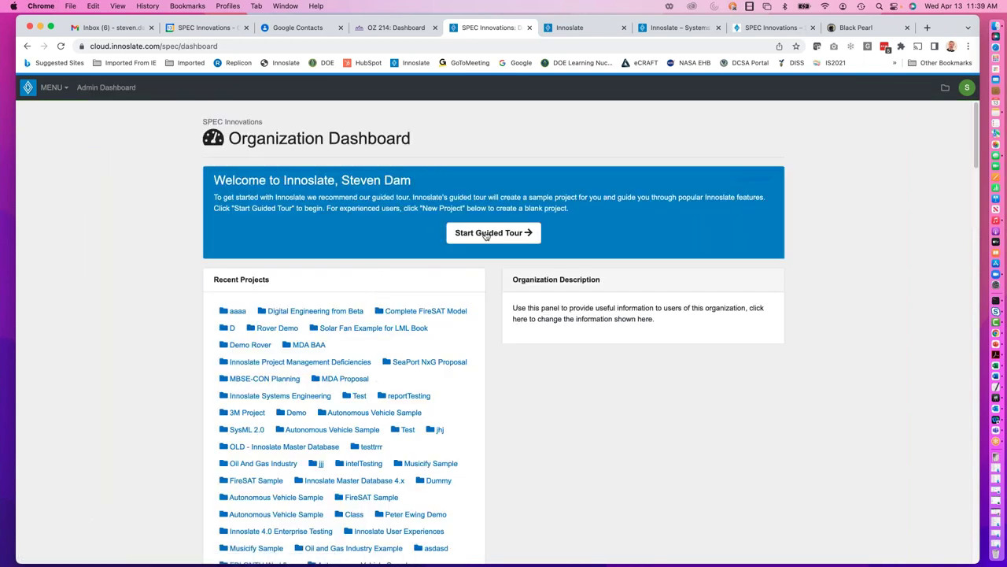
left_click(520, 236)
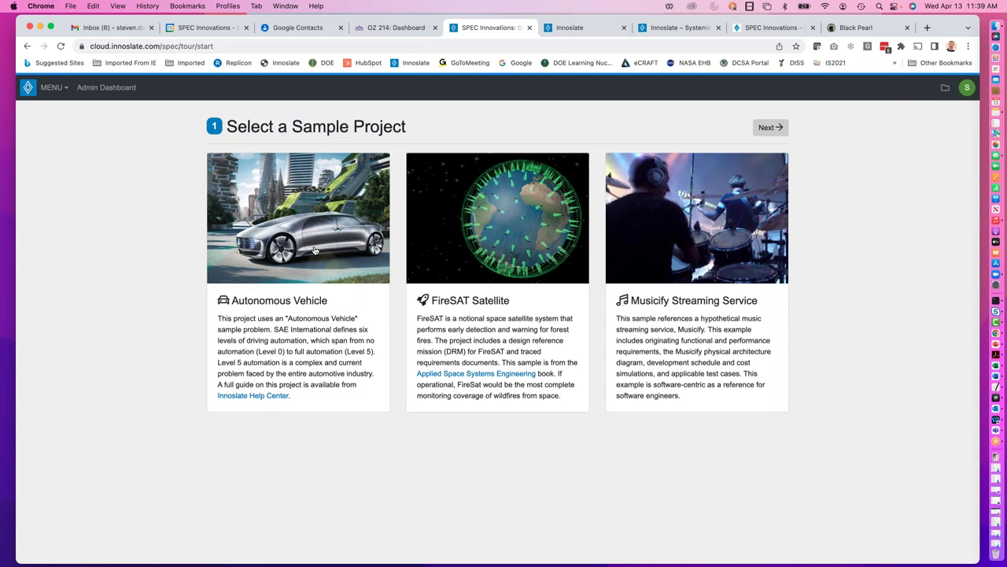
- Create the FireSAT Satellite sample project for a guided tour covering Requirements Management and Test Management
left_click(466, 275)
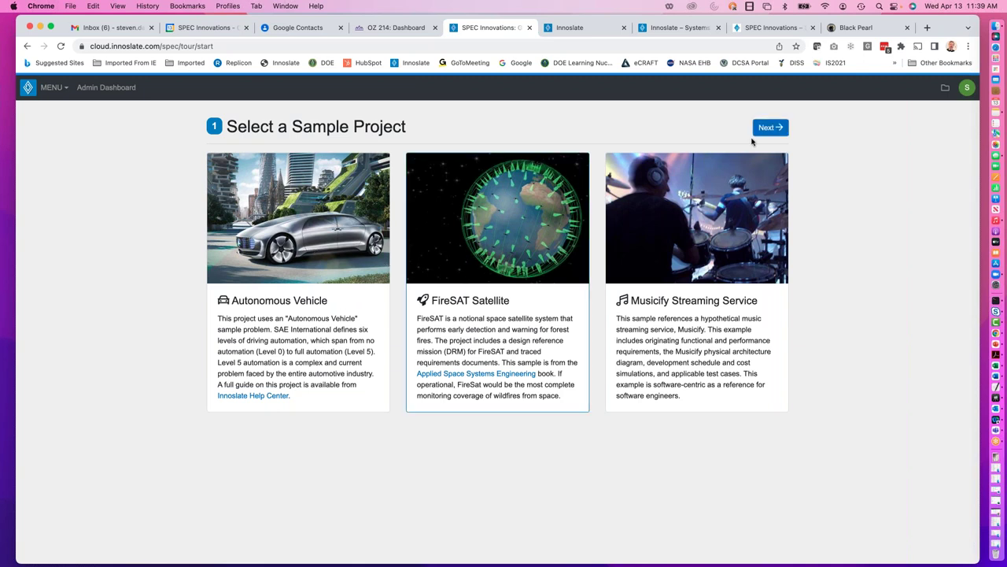
left_click(780, 127)
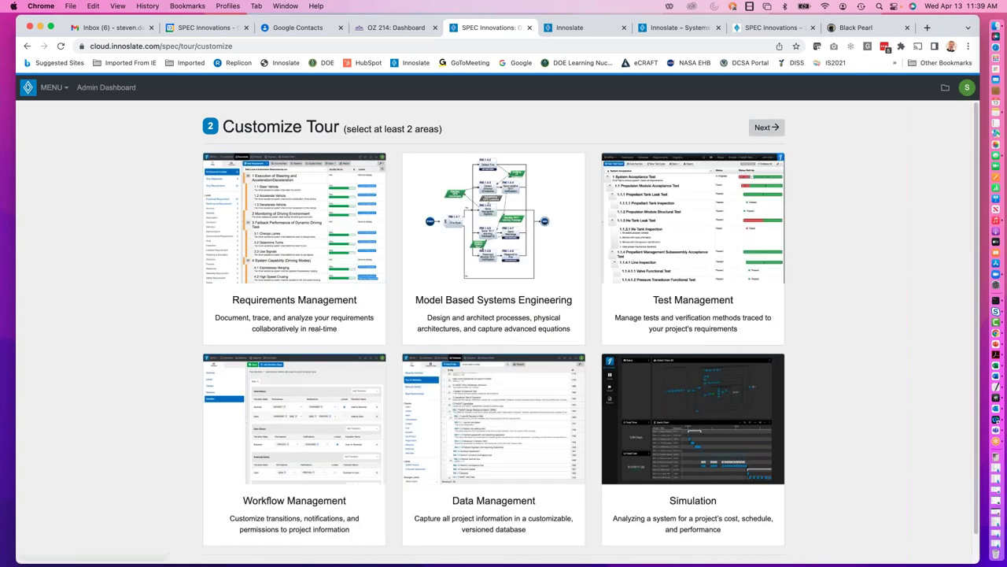
left_click(622, 271)
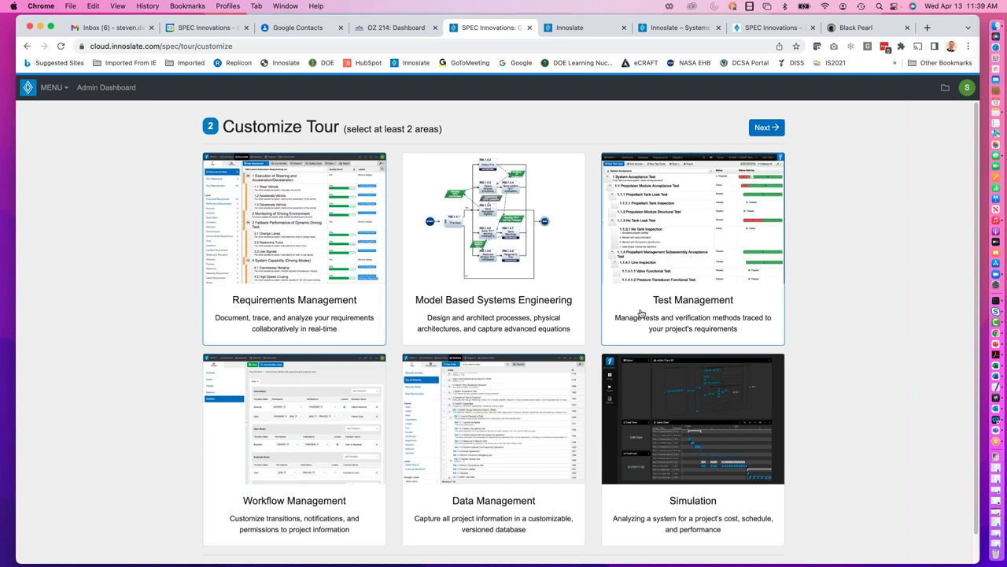
left_click(765, 127)
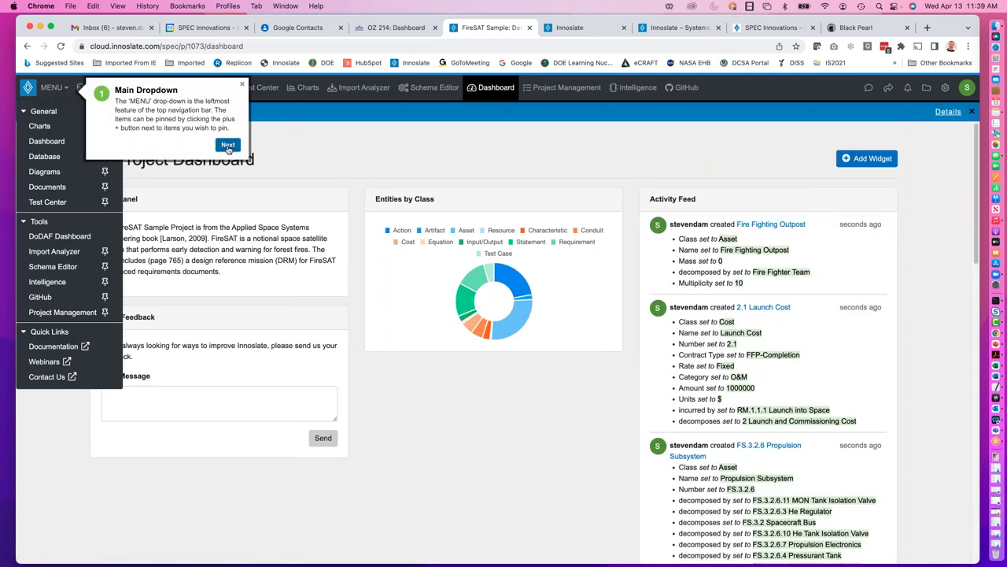
- Leave the guided tour at Documents View and review the MN FireSAT System Mission Needs, Goals, and Objectives document
left_click(227, 146)
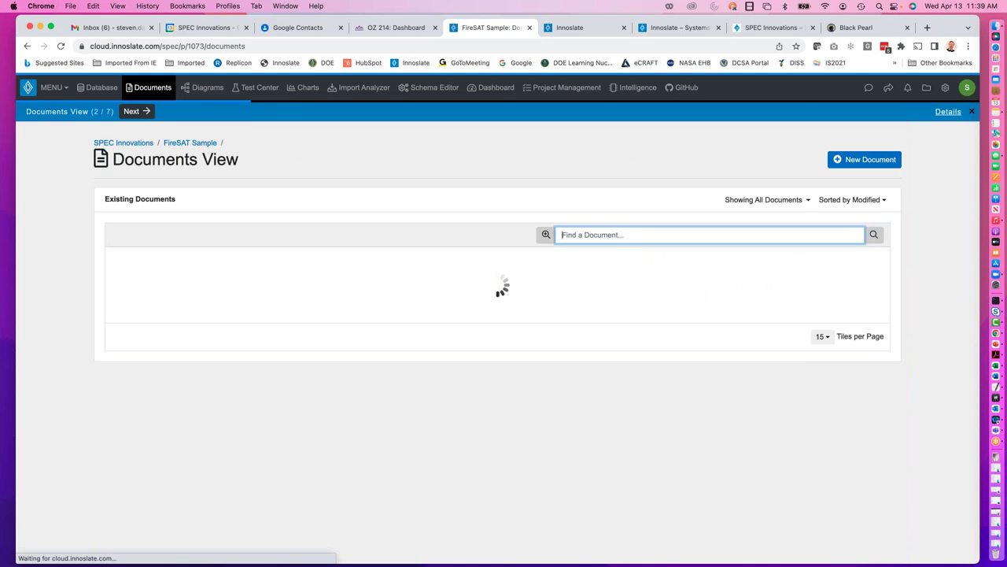
left_click(972, 112)
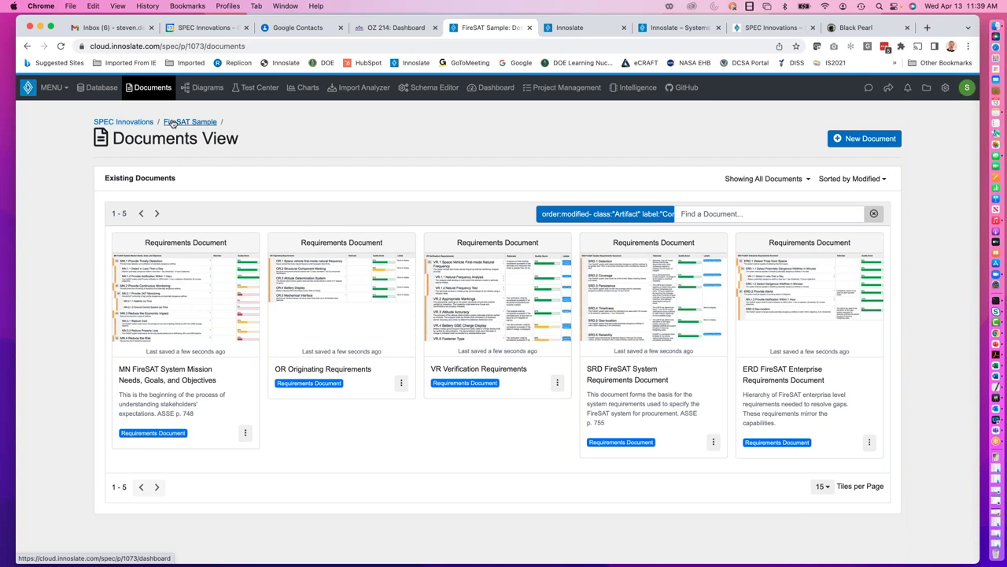
left_click(191, 303)
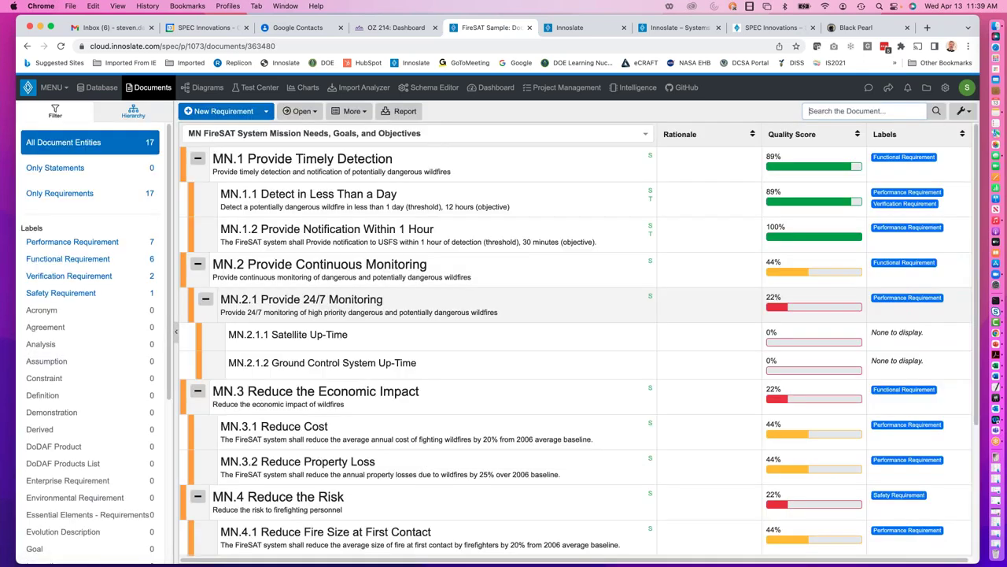
scroll(425, 213, "down", 3)
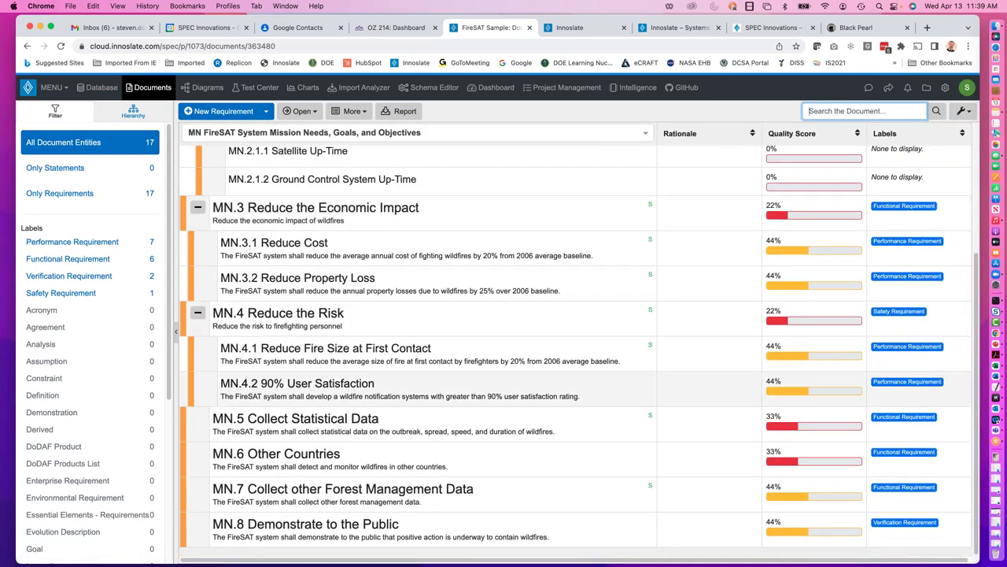
scroll(406, 352, "up", 3)
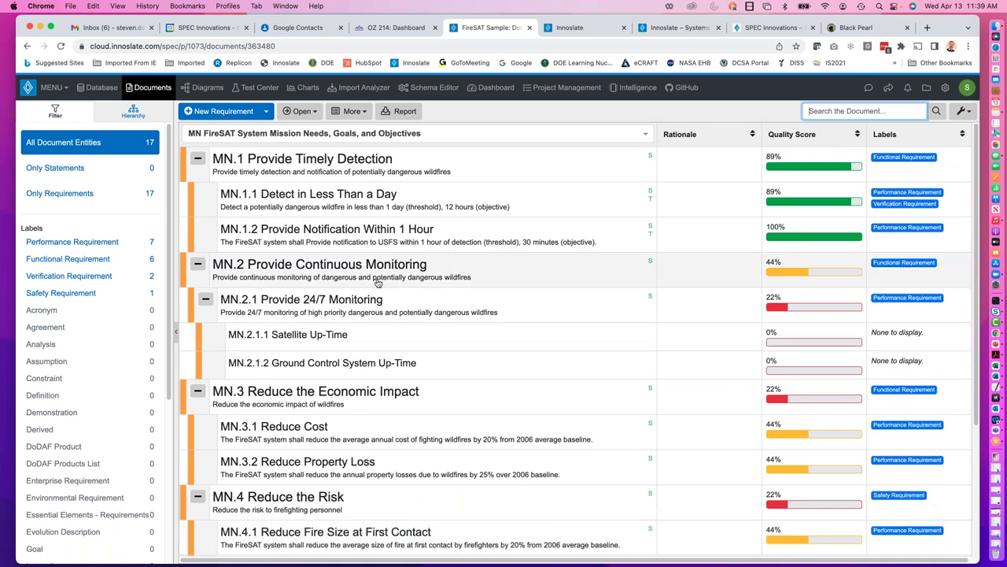
- Open the FireSAT Sample database and reorder the pinned navigation items to Dashboard, Database, Documents, followed by the rest
left_click(96, 89)
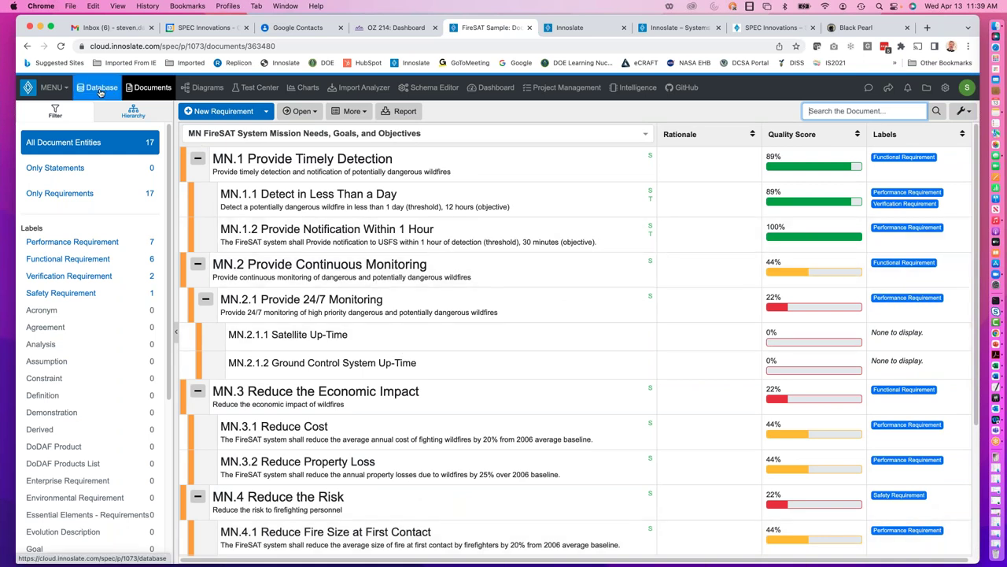
left_click_drag(93, 92, 182, 92)
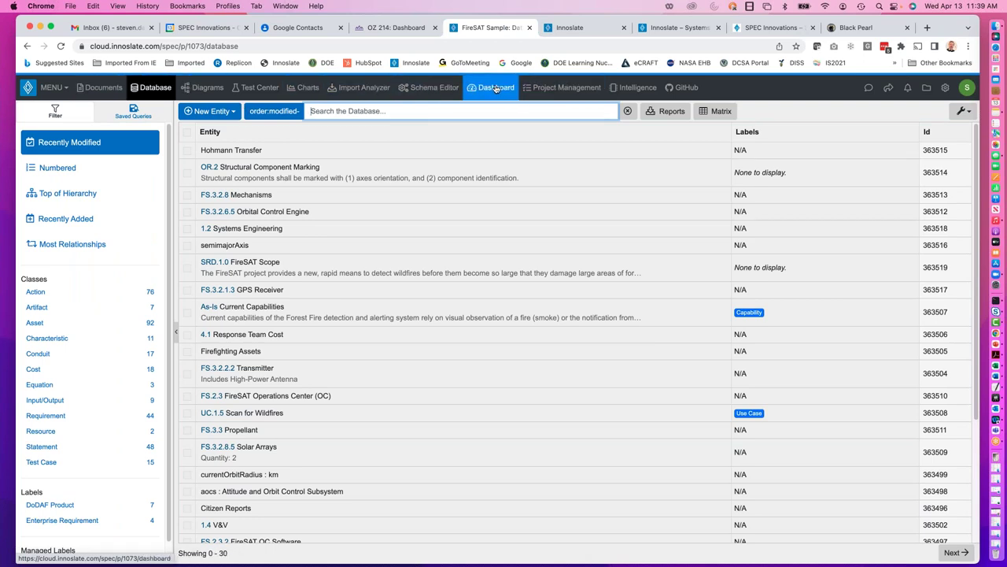
left_click_drag(496, 89, 98, 87)
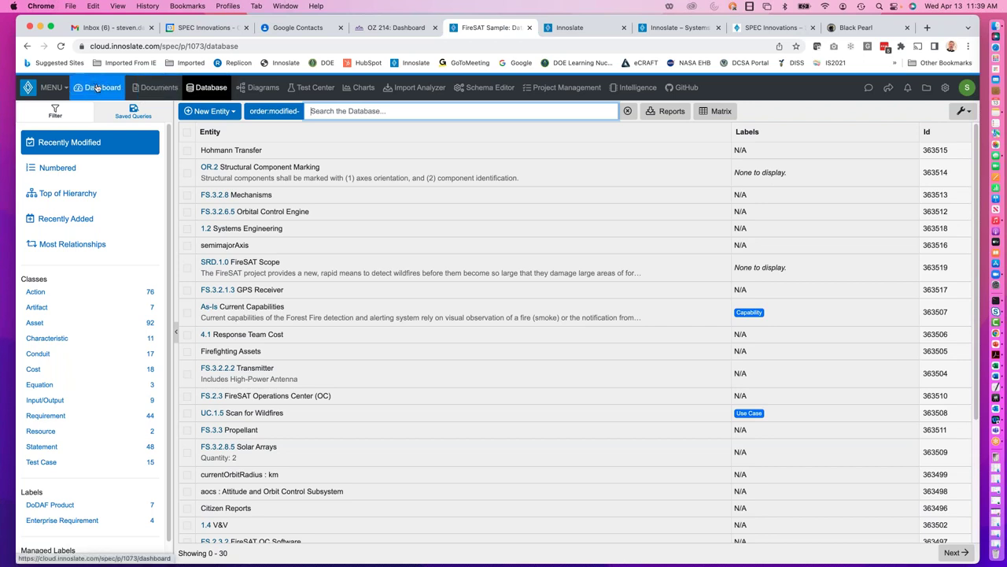
left_click_drag(203, 92, 154, 88)
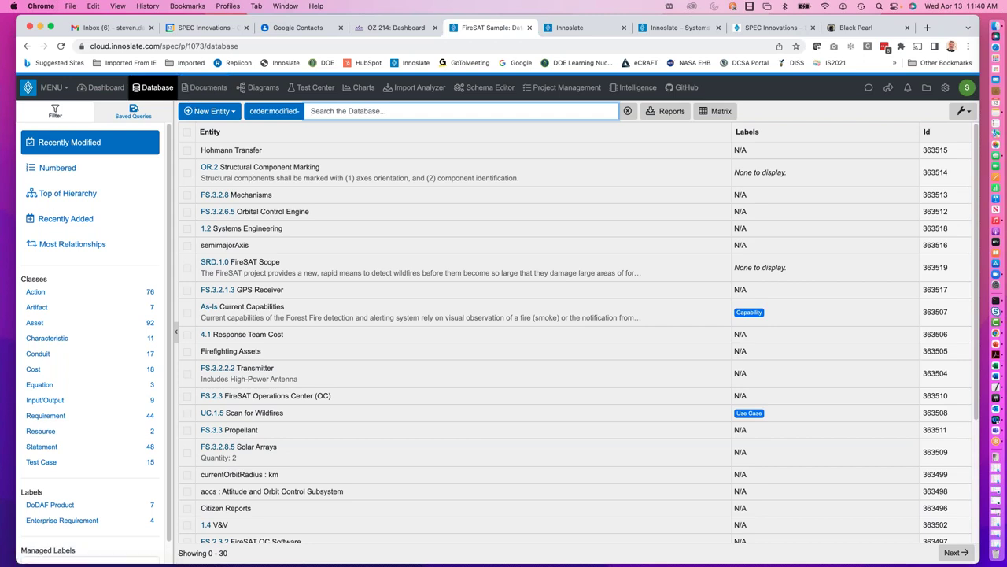